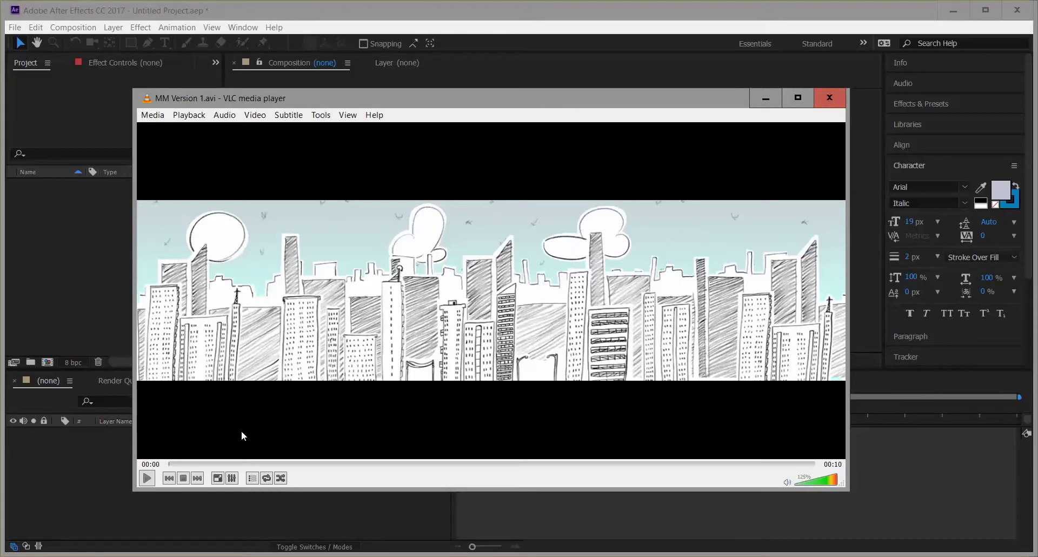
- Play the finished banner animation MM Version 1.avi in VLC and close the player
{"action": "left_click", "coordinate": [146, 478]}
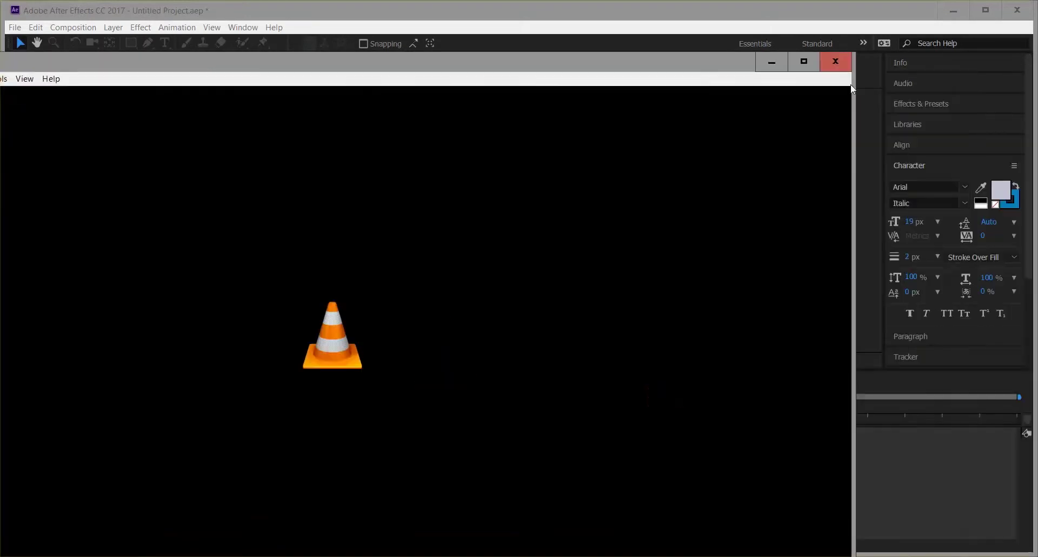
{"action": "left_click", "coordinate": [833, 61]}
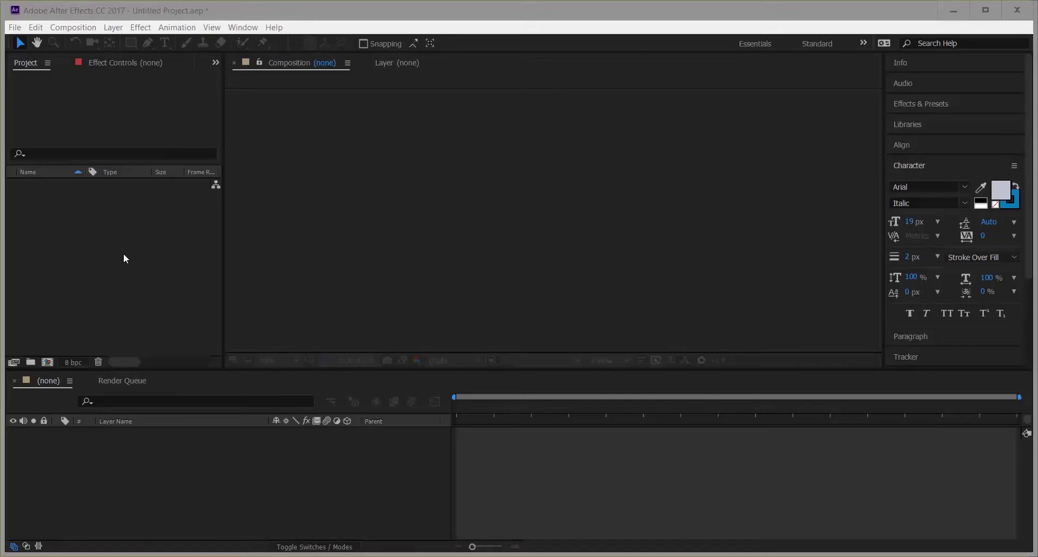
- Import MM Student import.psd as Composition - Retain Layer Sizes with editable layer styles
{"action": "right_click", "coordinate": [108, 219]}
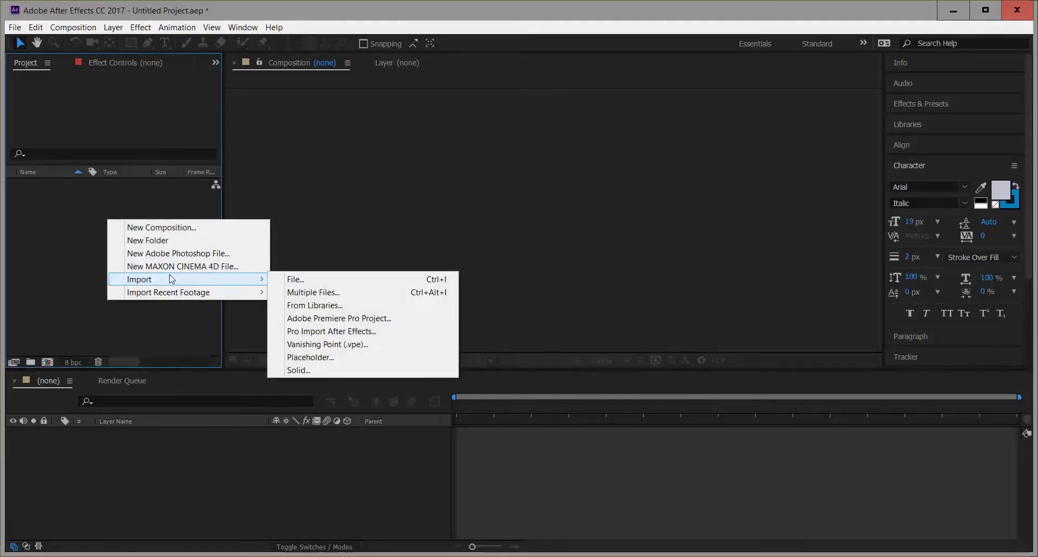
{"action": "left_click", "coordinate": [45, 184]}
{"action": "right_click", "coordinate": [55, 206]}
{"action": "mouse_move", "coordinate": [116, 264]}
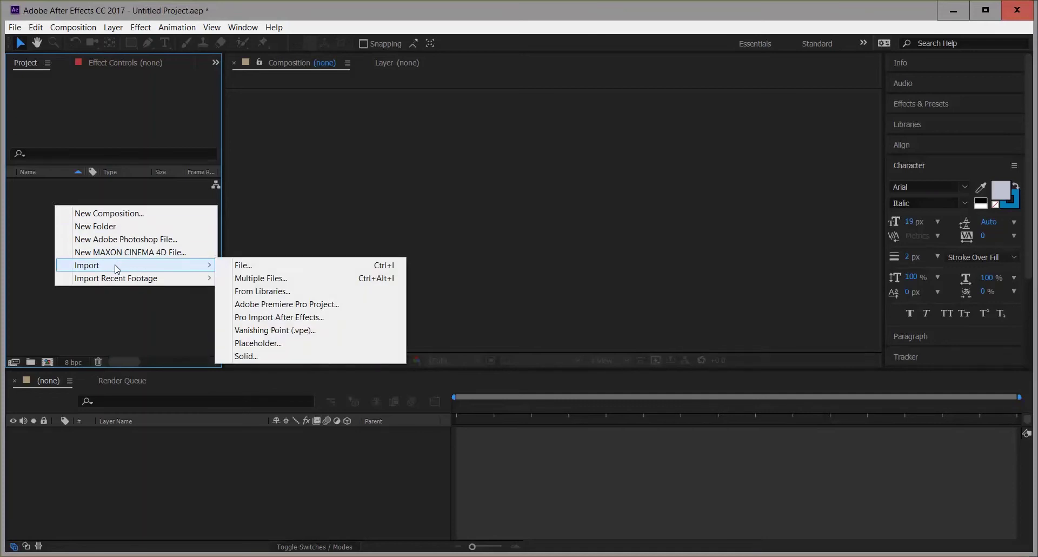
{"action": "left_click", "coordinate": [266, 262]}
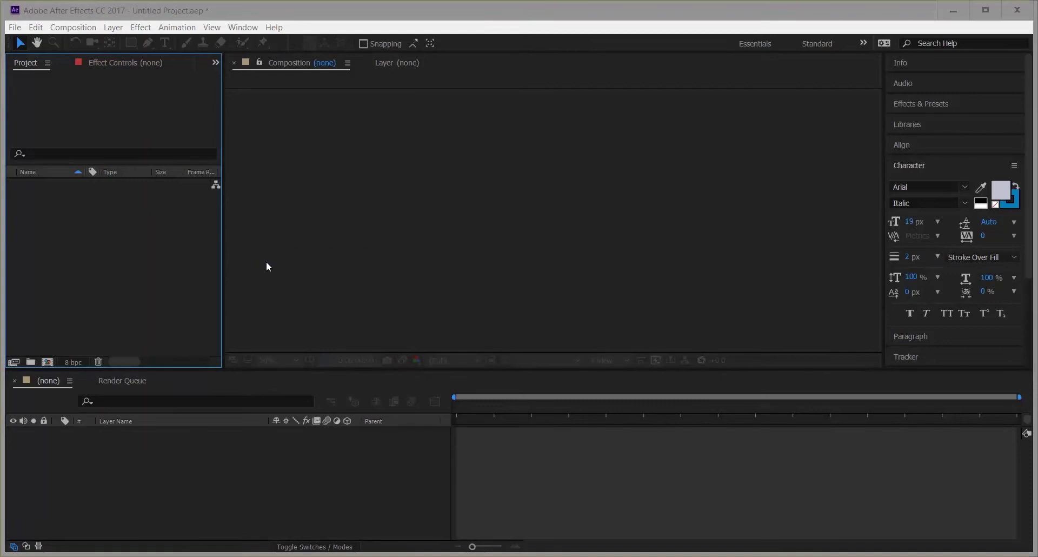
{"action": "scroll", "coordinate": [356, 221], "scroll_direction": "down", "scroll_amount": 3}
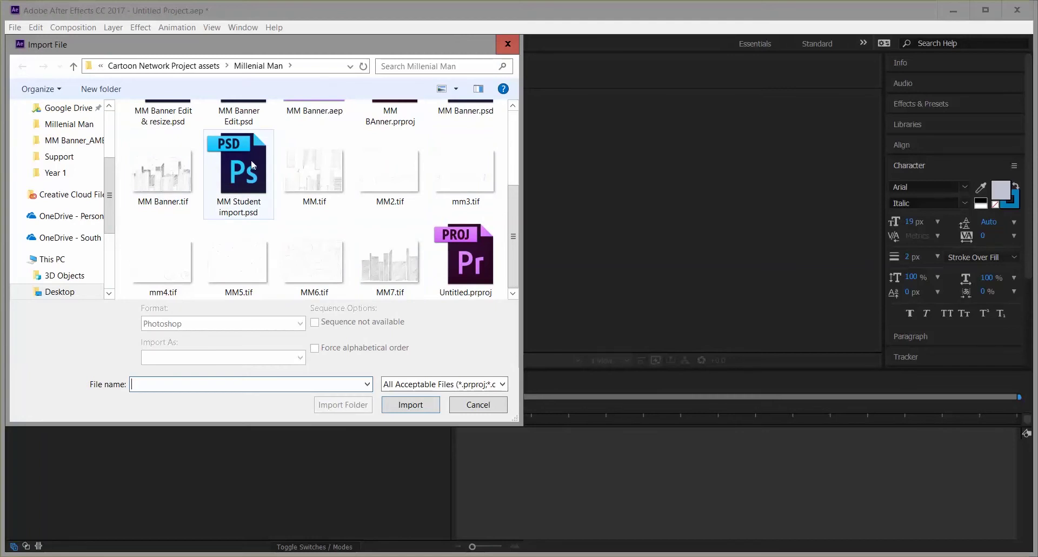
{"action": "left_click", "coordinate": [235, 207]}
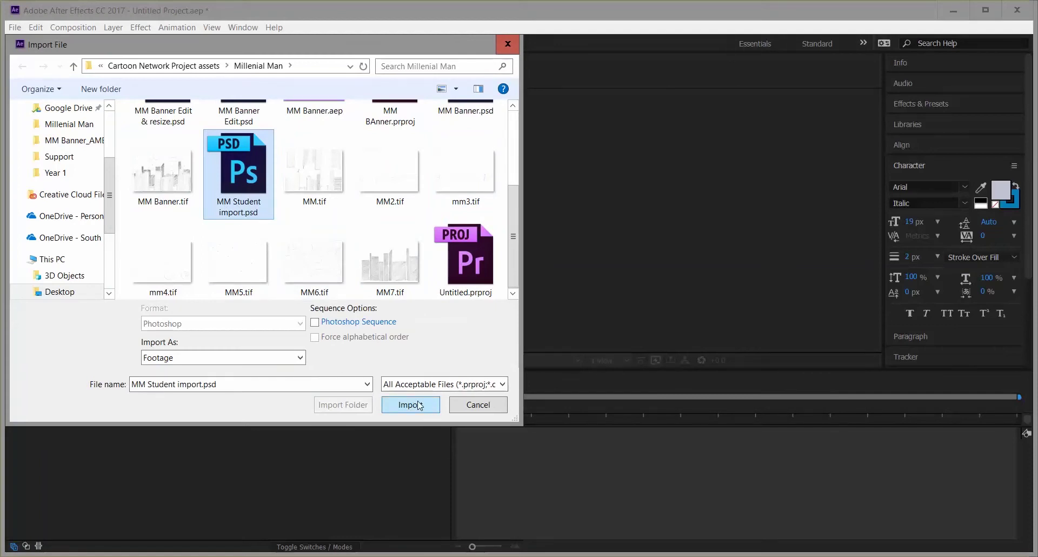
{"action": "left_click", "coordinate": [298, 357]}
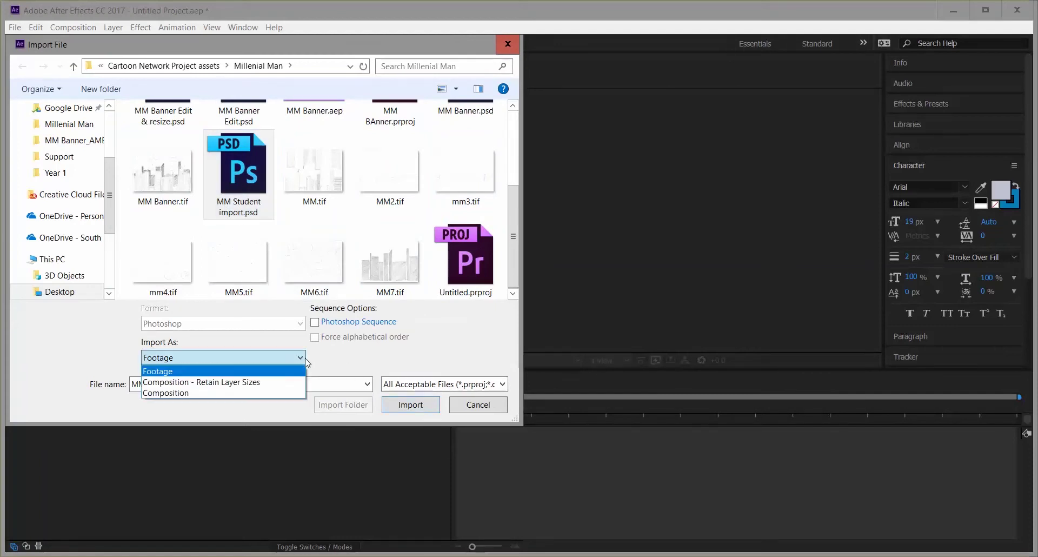
{"action": "left_click", "coordinate": [270, 382]}
{"action": "left_click", "coordinate": [415, 405]}
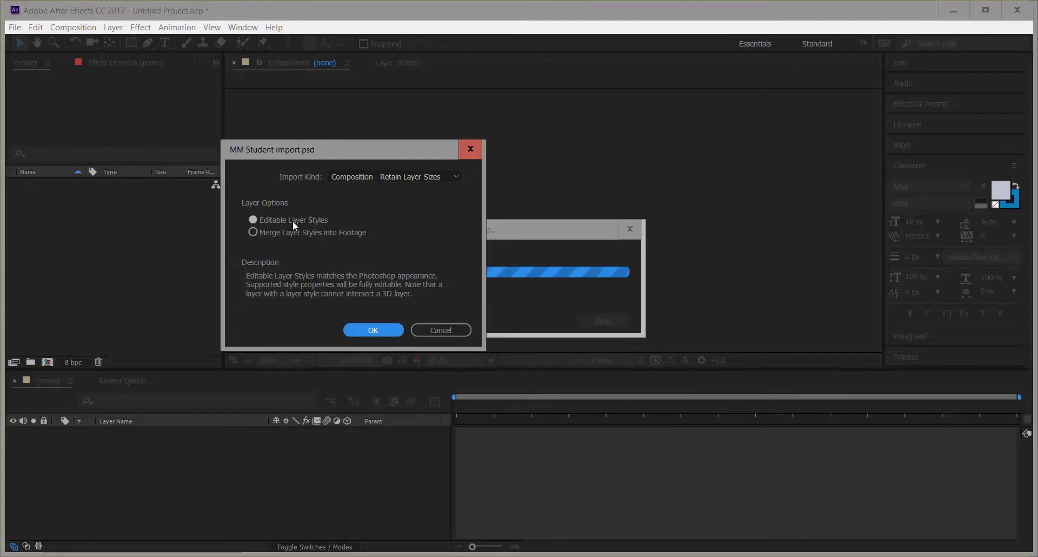
{"action": "left_click", "coordinate": [381, 330]}
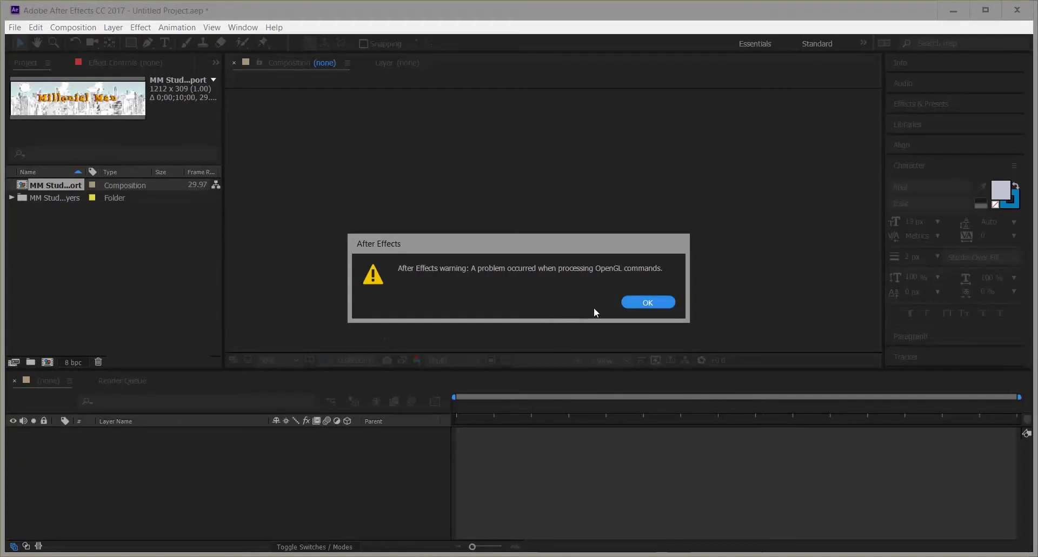
{"action": "left_click", "coordinate": [645, 303]}
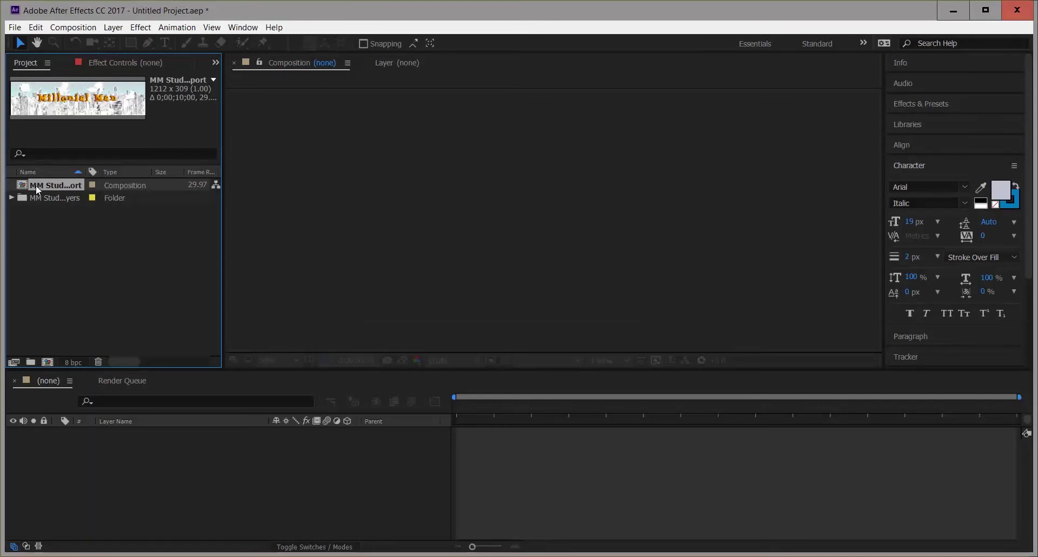
- Open the MM Student import composition and rename its Buildings 3 layer to BG 1
{"action": "double_click", "coordinate": [75, 184]}
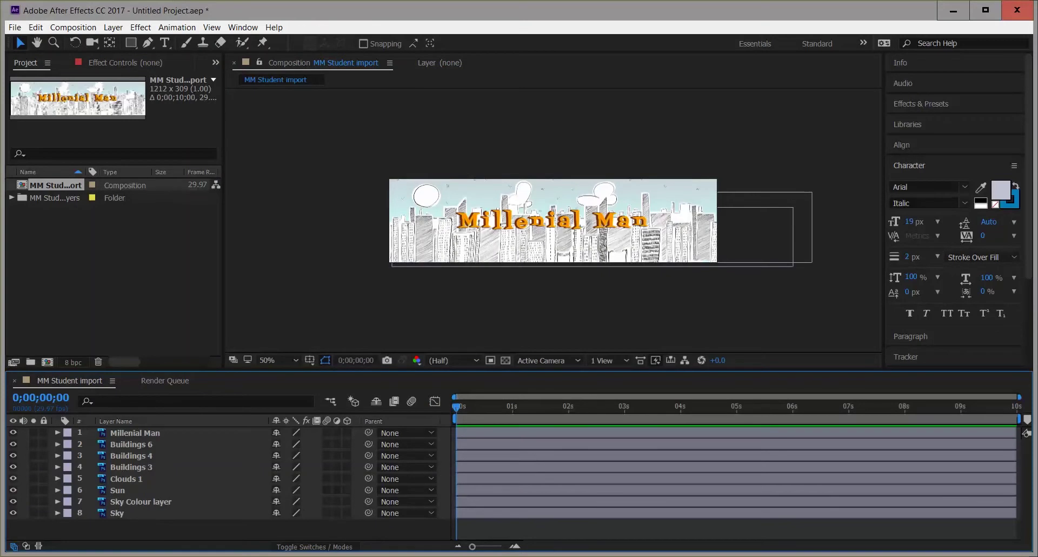
{"action": "mouse_move", "coordinate": [484, 553]}
{"action": "left_click", "coordinate": [127, 466]}
{"action": "right_click", "coordinate": [125, 468]}
{"action": "left_click", "coordinate": [162, 462]}
{"action": "type", "text": "BG"}
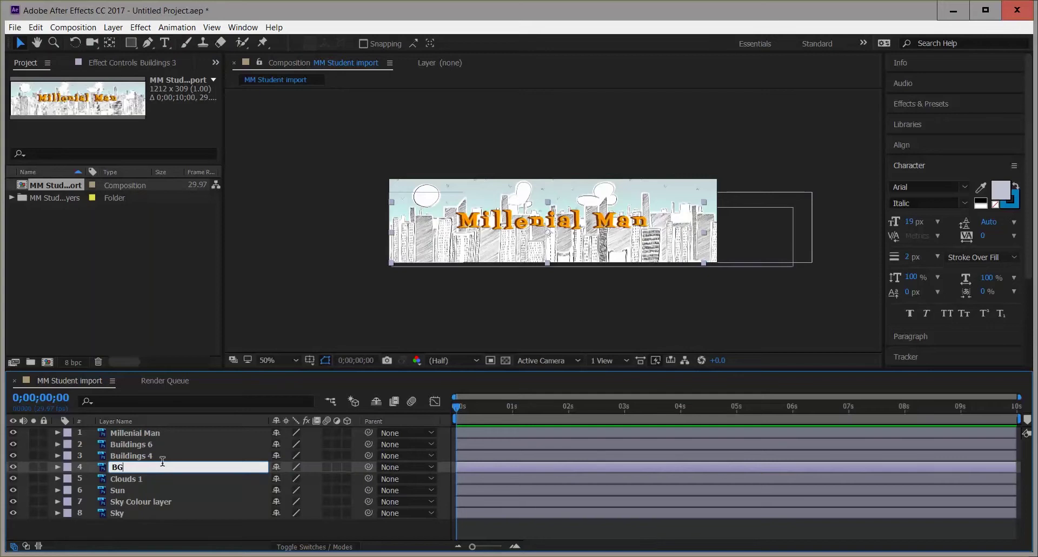
{"action": "type", "text": " 1"}
{"action": "key", "text": "Return"}
- Rename the Buildings 4 layer to MG 1
{"action": "left_click", "coordinate": [148, 455]}
{"action": "right_click", "coordinate": [149, 456]}
{"action": "left_click", "coordinate": [182, 549]}
{"action": "type", "text": "MG 1"}
{"action": "key", "text": "Return"}
- Rename the Buildings 6 layer to FG 1
{"action": "left_click", "coordinate": [137, 445]}
{"action": "right_click", "coordinate": [137, 445]}
{"action": "left_click", "coordinate": [186, 549]}
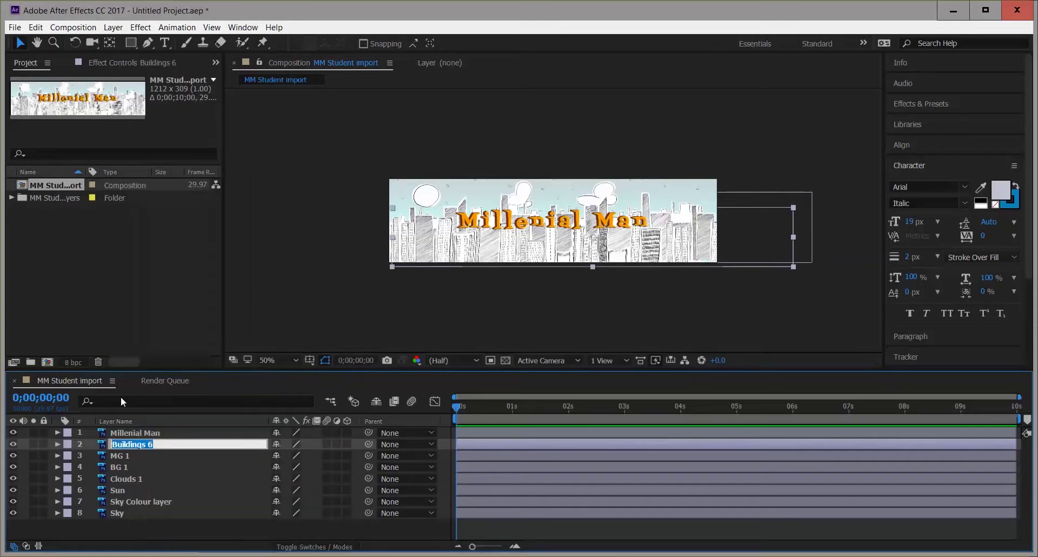
{"action": "type", "text": "FG 1"}
{"action": "key", "text": "Return"}
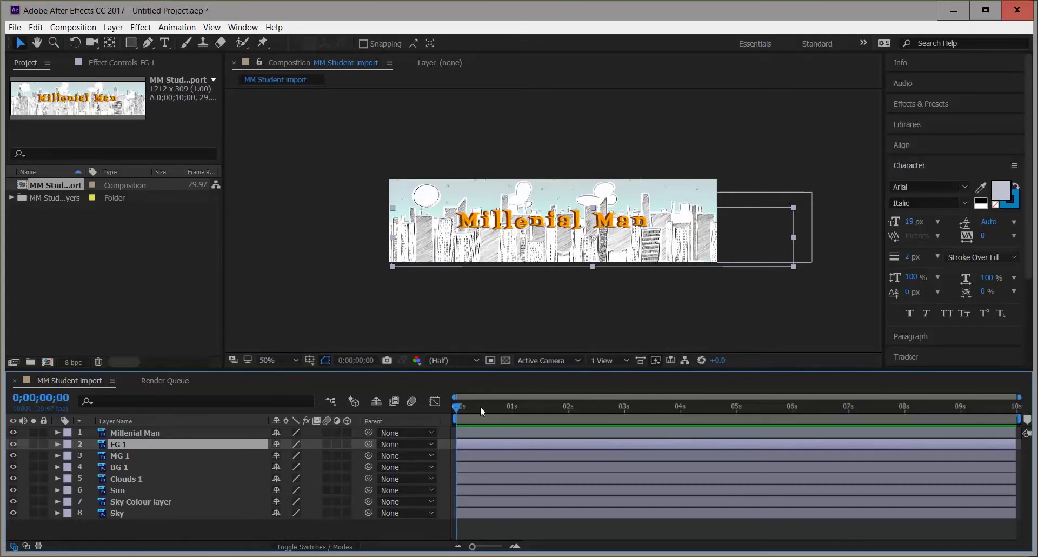
- Scrub the timeline and check the start timecode and duration in the settings of the MM Student import composition
{"action": "left_click_drag", "start_coordinate": [459, 407], "coordinate": [406, 390]}
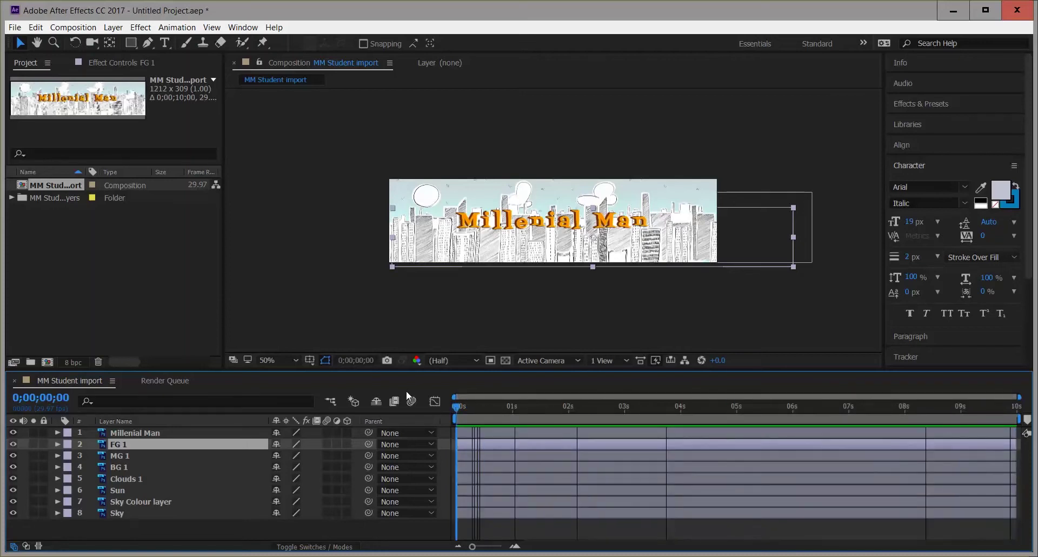
{"action": "right_click", "coordinate": [75, 184]}
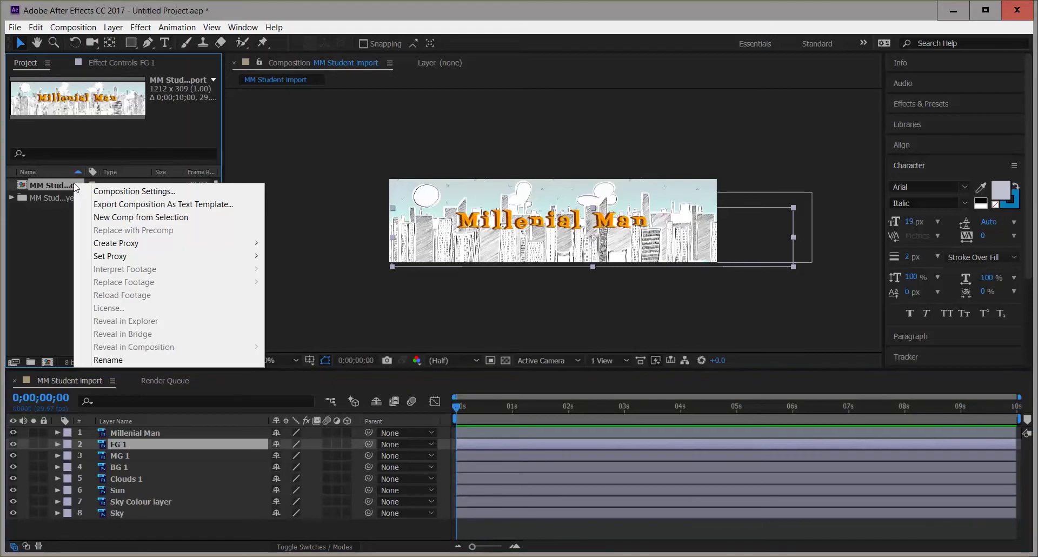
{"action": "left_click", "coordinate": [45, 180]}
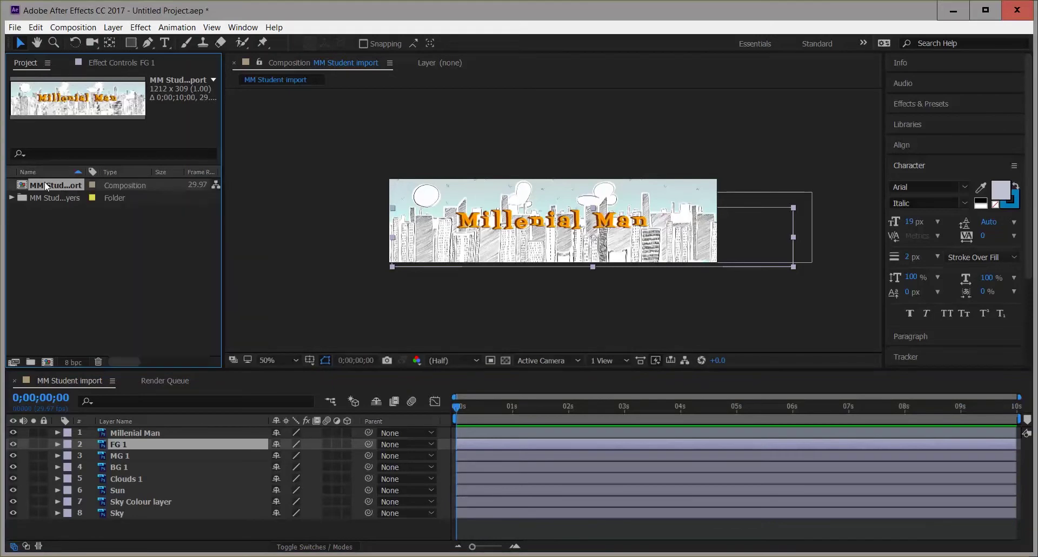
{"action": "right_click", "coordinate": [76, 187]}
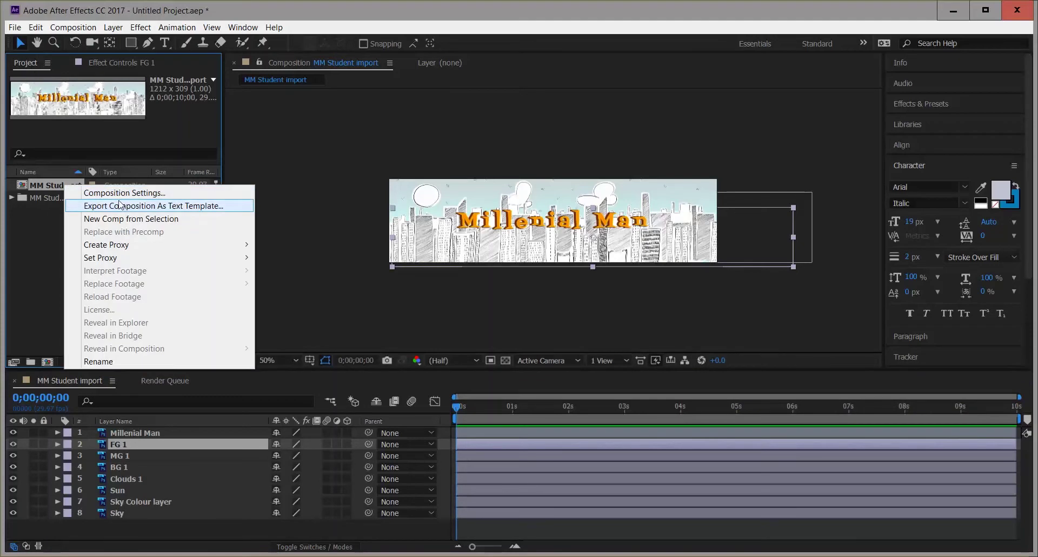
{"action": "left_click", "coordinate": [178, 195]}
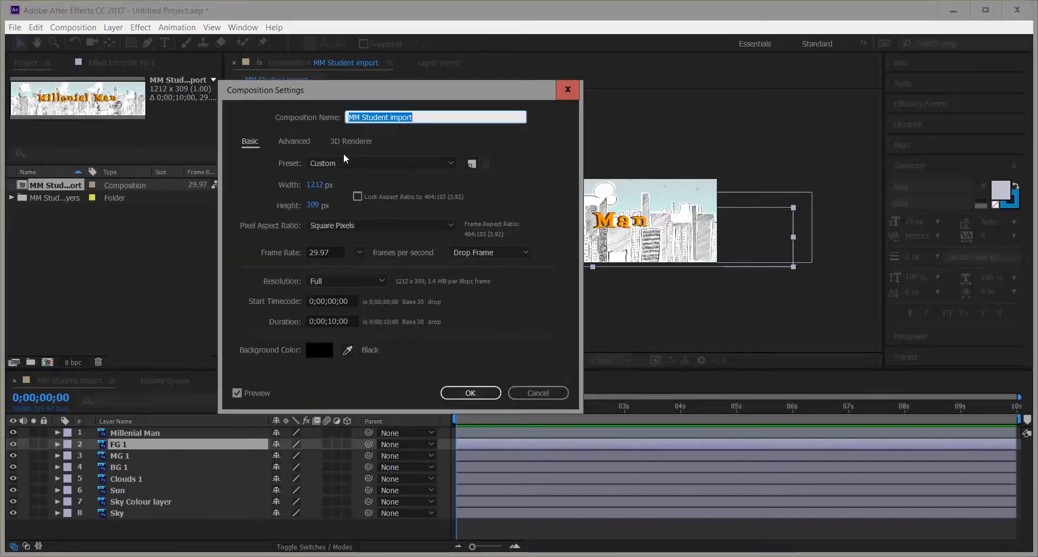
{"action": "left_click", "coordinate": [310, 300]}
{"action": "left_click", "coordinate": [311, 301]}
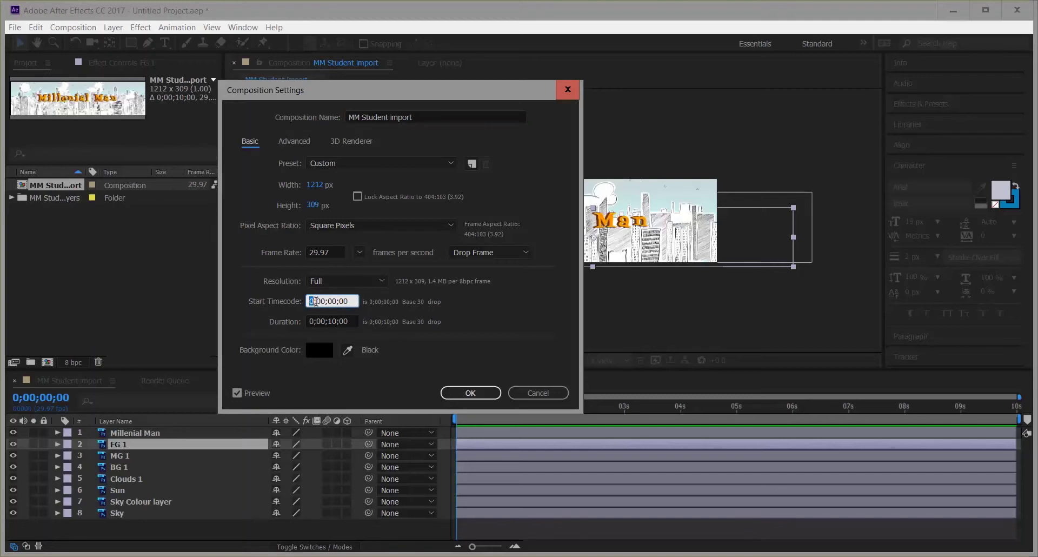
{"action": "left_click", "coordinate": [333, 301]}
{"action": "left_click", "coordinate": [344, 302]}
{"action": "left_click", "coordinate": [330, 321]}
{"action": "left_click", "coordinate": [316, 301]}
{"action": "left_click_drag", "start_coordinate": [328, 321], "coordinate": [336, 321]}
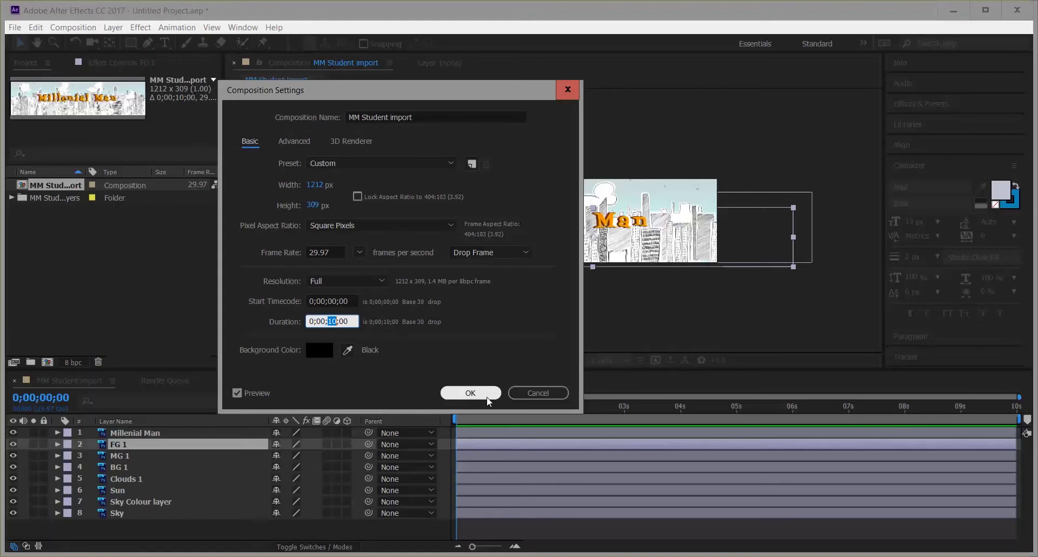
{"action": "left_click", "coordinate": [470, 393]}
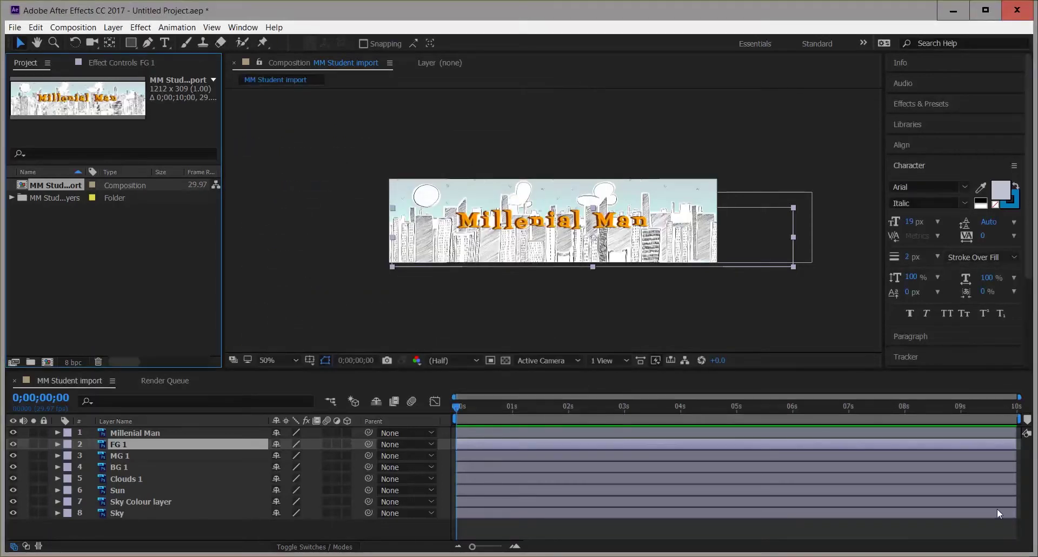
- Shorten all eight layers to end at about 6.6 seconds and move the playhead past their end to 0;00;07;09
{"action": "left_click", "coordinate": [166, 431]}
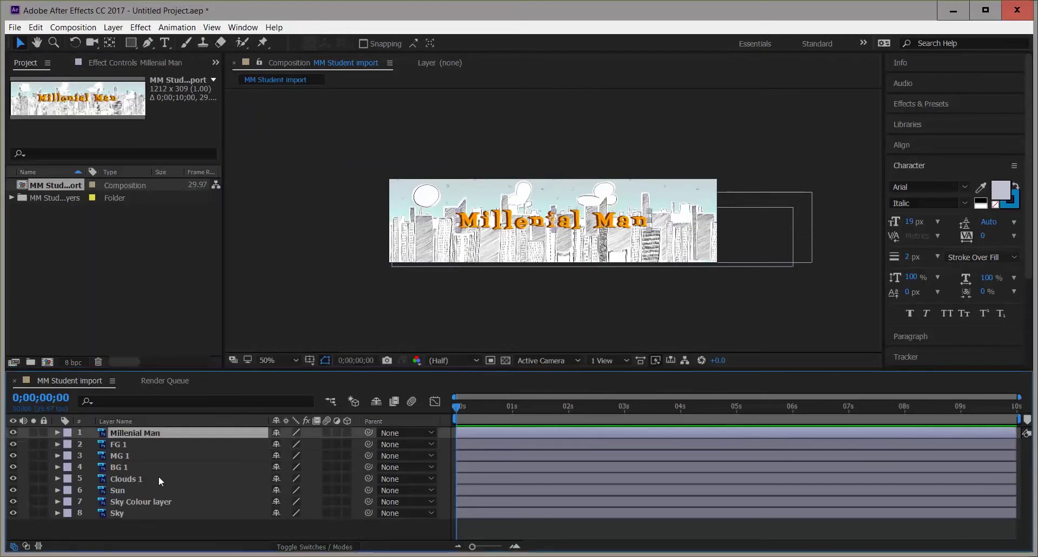
{"action": "left_click", "coordinate": [142, 513], "text": "shift"}
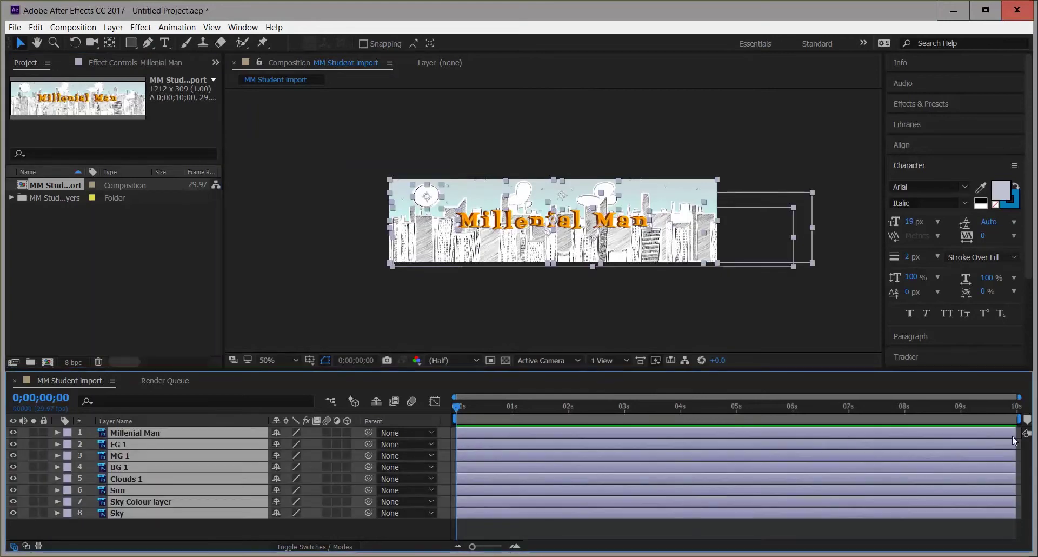
{"action": "left_click_drag", "start_coordinate": [828, 425], "coordinate": [826, 427]}
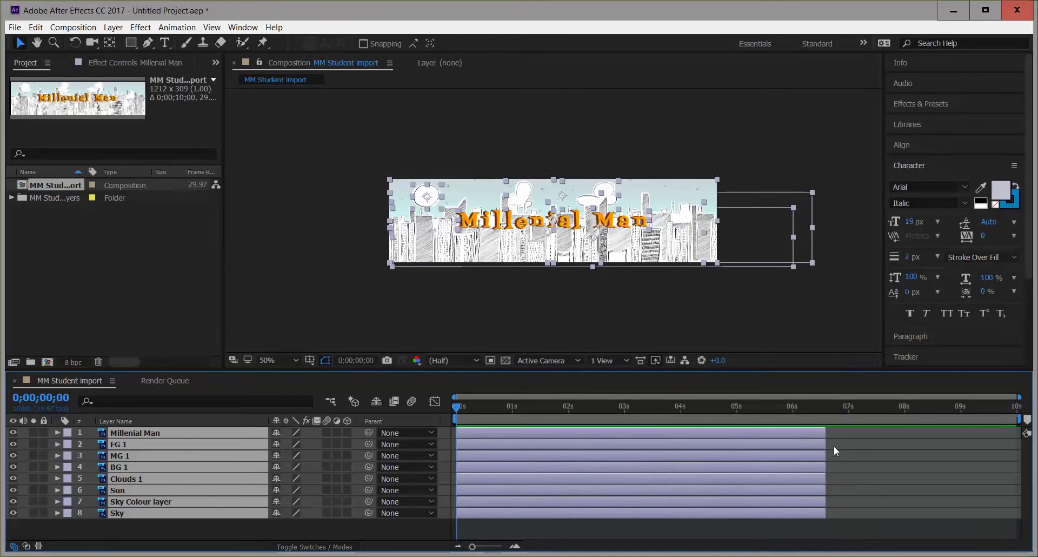
{"action": "left_click", "coordinate": [870, 451]}
{"action": "left_click", "coordinate": [865, 406]}
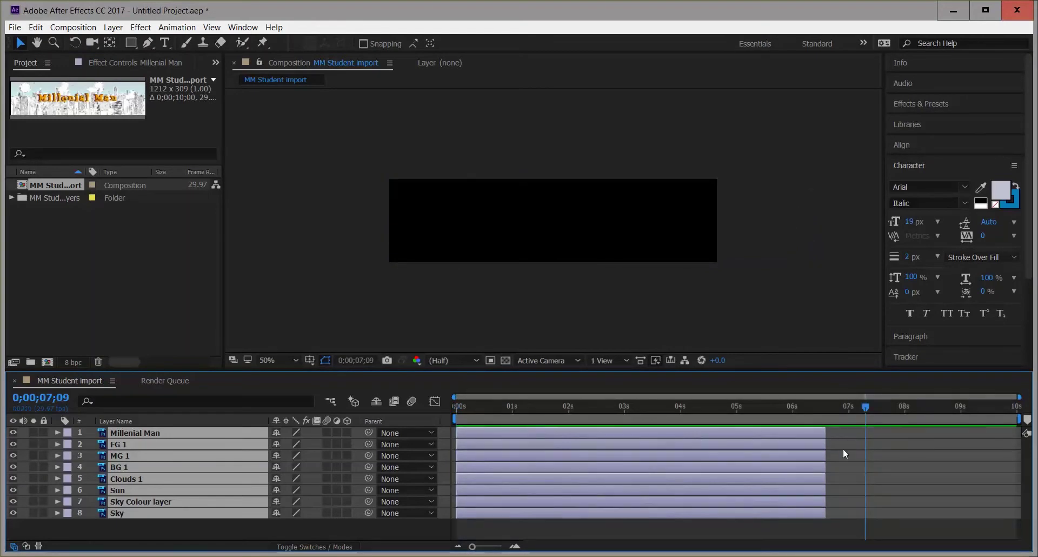
- Extend all eight layers to the end of the 10-second composition
{"action": "left_click_drag", "start_coordinate": [218, 530], "coordinate": [155, 437]}
{"action": "left_click_drag", "start_coordinate": [824, 428], "coordinate": [1021, 432]}
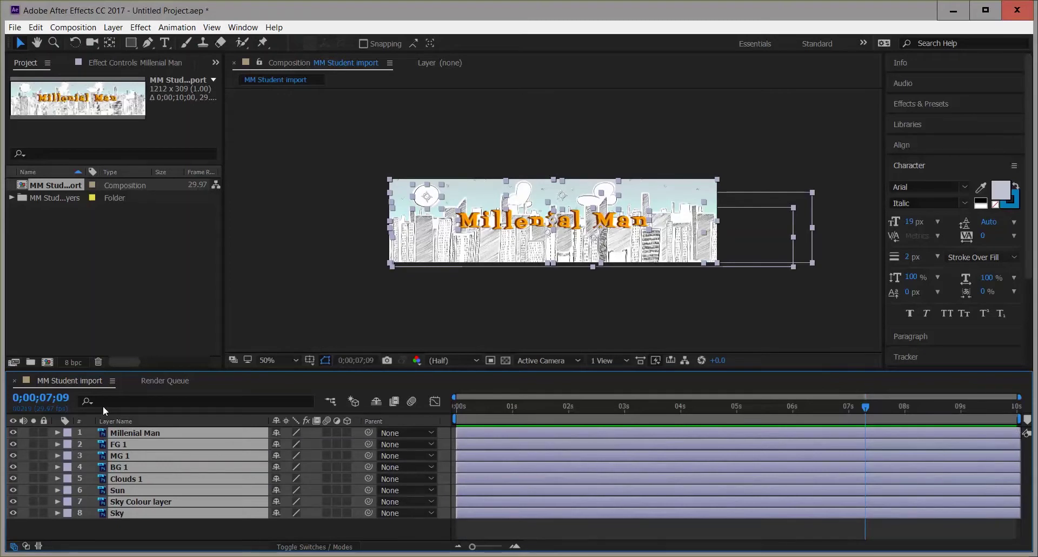
- Hide all layers of the composition except BG 1
{"action": "left_click", "coordinate": [79, 254]}
{"action": "left_click", "coordinate": [12, 433]}
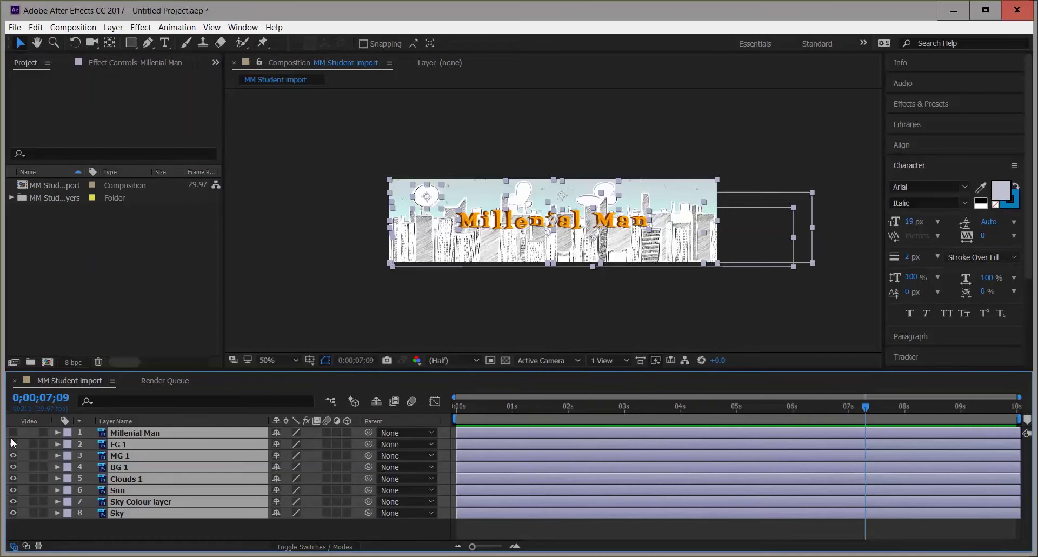
{"action": "left_click", "coordinate": [101, 529]}
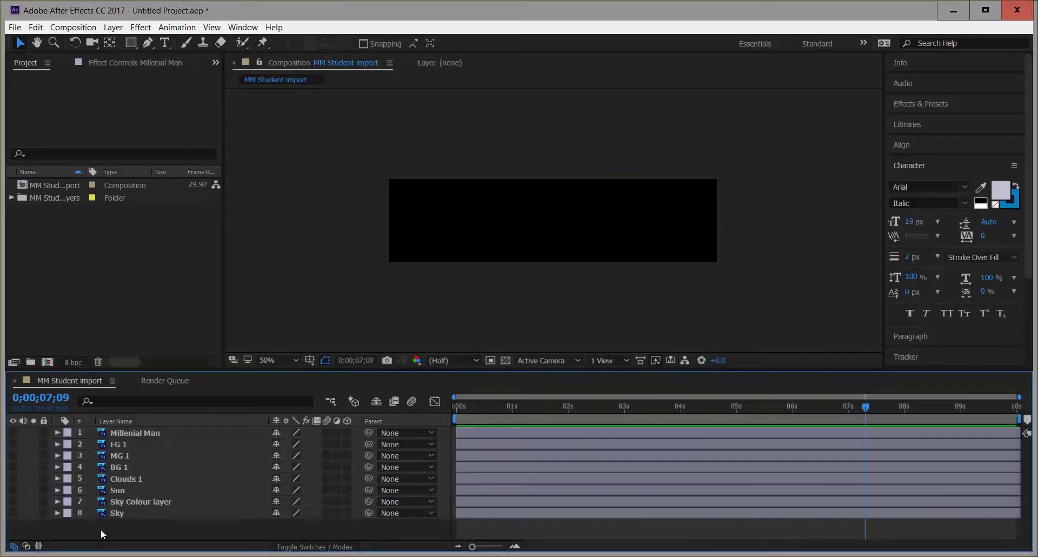
{"action": "left_click", "coordinate": [14, 468]}
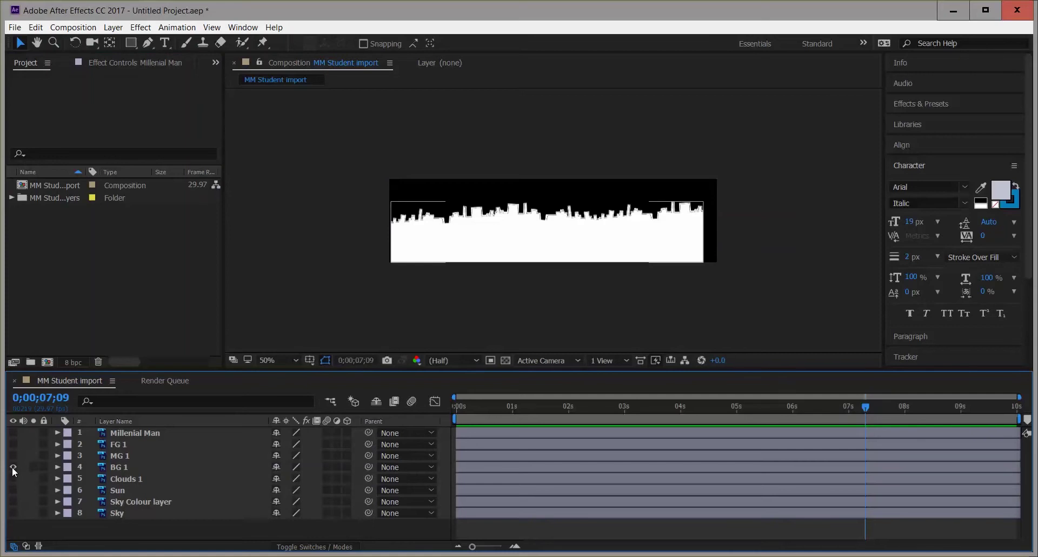
- Add a Position keyframe to BG 1 at 0;00;00;00 with the layer just past the frame's right edge at 1798, 196
{"action": "left_click", "coordinate": [121, 468]}
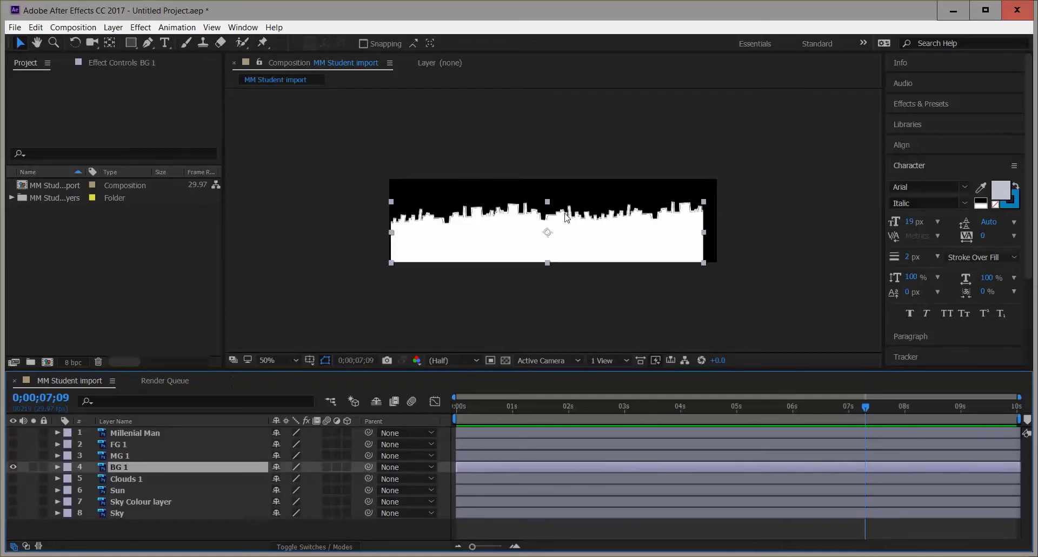
{"action": "left_click", "coordinate": [57, 467]}
{"action": "left_click", "coordinate": [69, 478]}
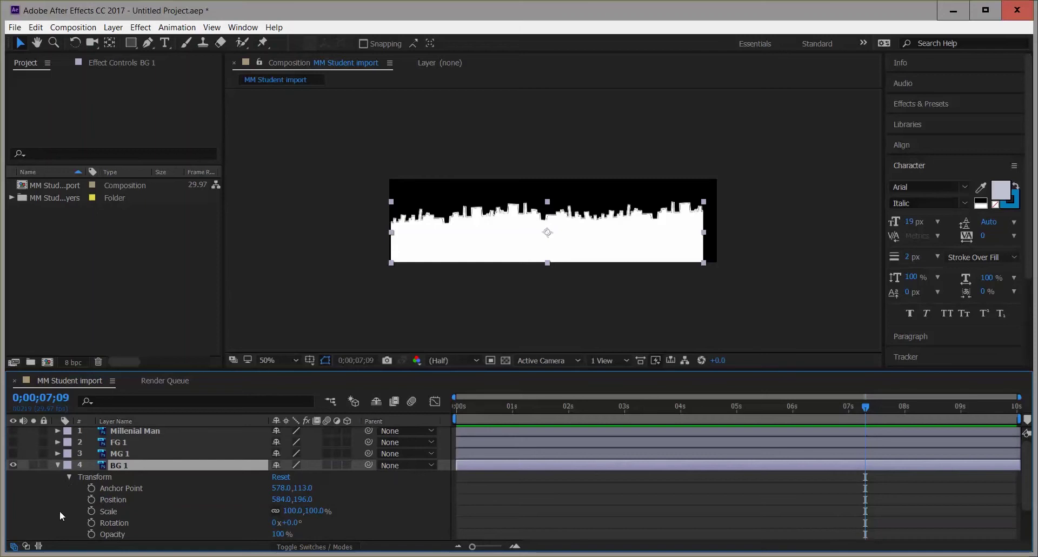
{"action": "left_click_drag", "start_coordinate": [510, 408], "coordinate": [452, 410]}
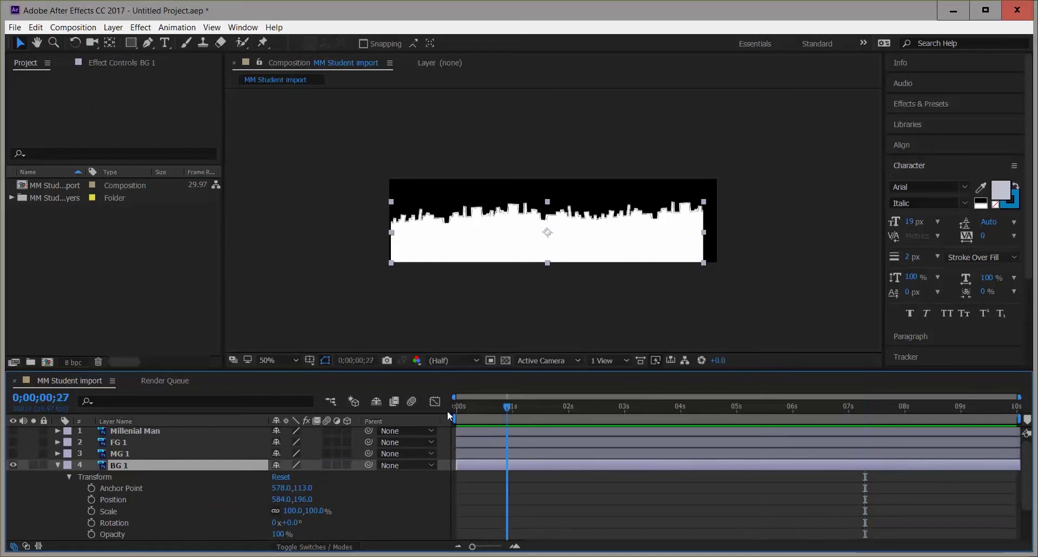
{"action": "left_click", "coordinate": [92, 499]}
{"action": "left_click_drag", "start_coordinate": [283, 501], "coordinate": [285, 502]}
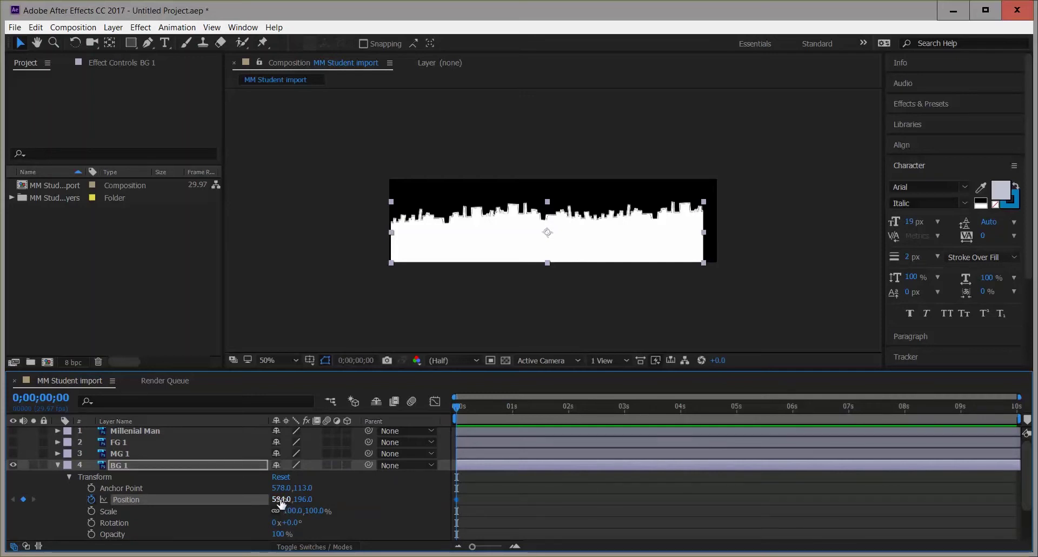
{"action": "left_click_drag", "start_coordinate": [281, 499], "coordinate": [433, 476]}
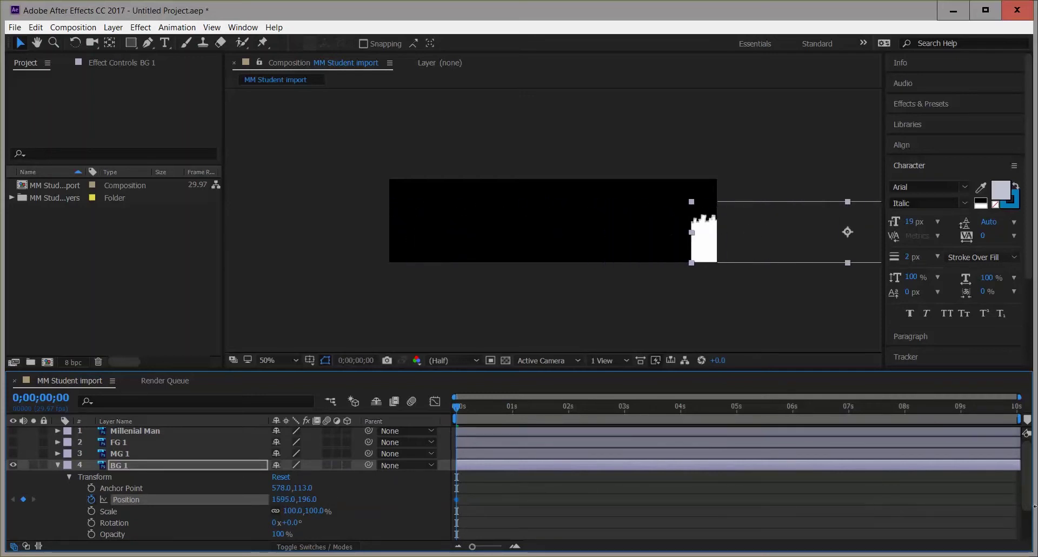
{"action": "left_click_drag", "start_coordinate": [277, 499], "coordinate": [354, 503]}
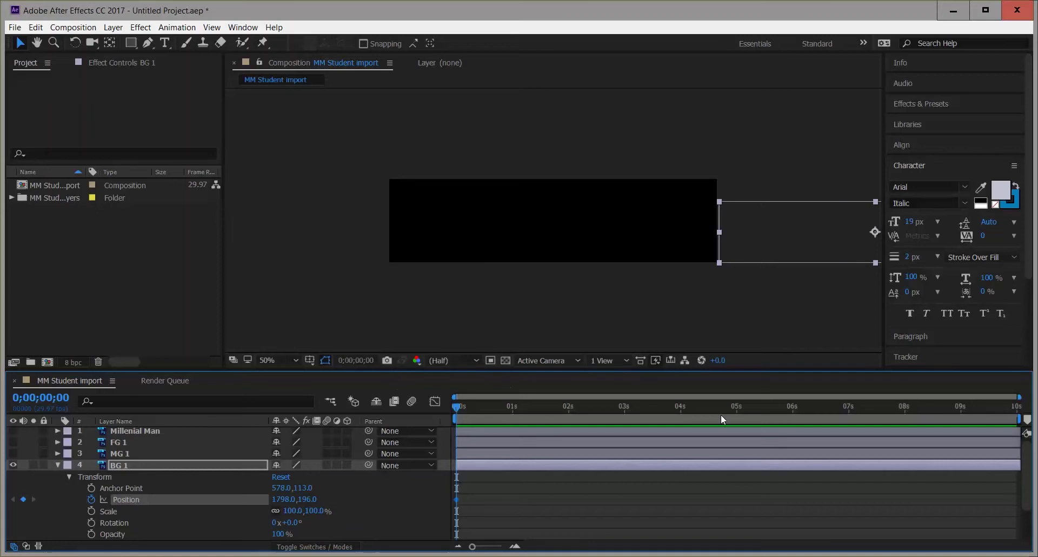
- Add an end Position keyframe to BG 1 at 0;00;09;29 with the layer past the frame's left edge at -576, 196
{"action": "left_click", "coordinate": [1016, 410]}
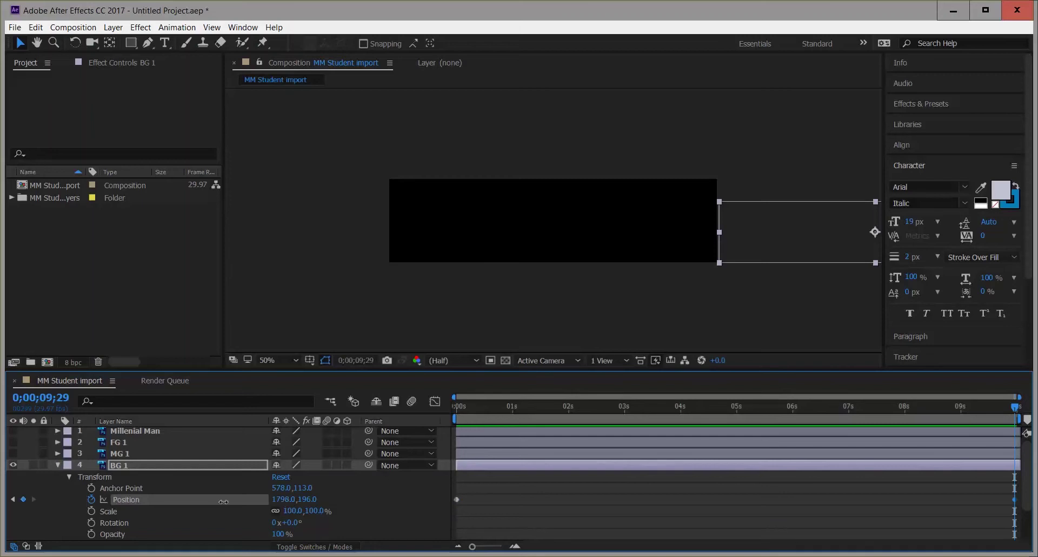
{"action": "left_click_drag", "start_coordinate": [286, 499], "coordinate": [21, 497]}
{"action": "left_click_drag", "start_coordinate": [245, 496], "coordinate": [79, 487]}
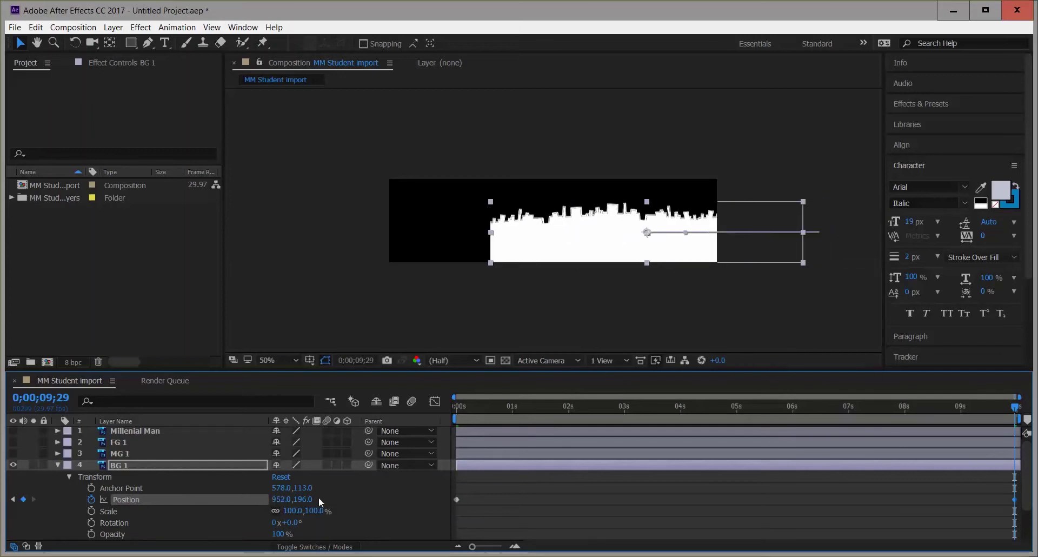
{"action": "left_click_drag", "start_coordinate": [186, 495], "coordinate": [124, 495]}
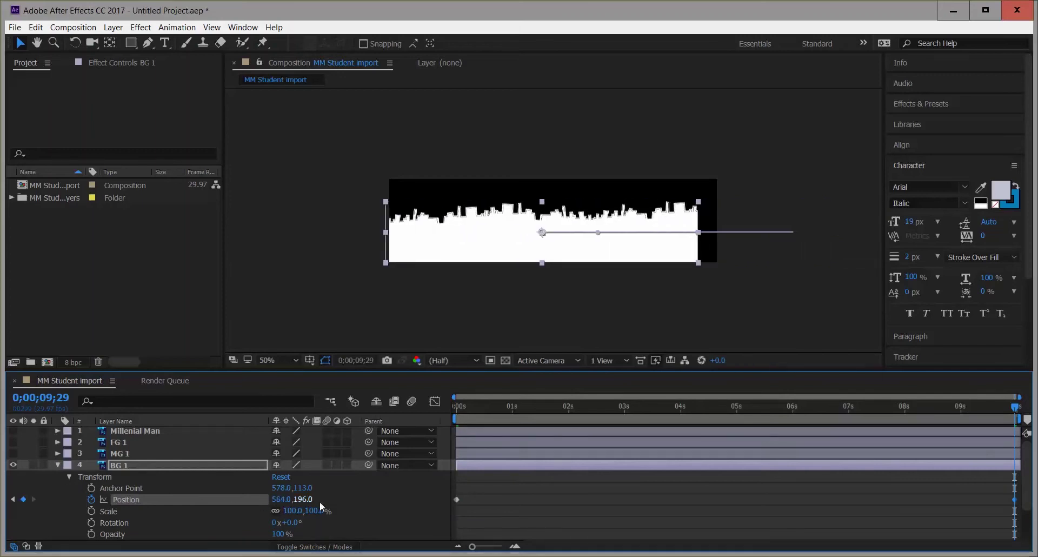
{"action": "left_click_drag", "start_coordinate": [281, 498], "coordinate": [183, 485]}
{"action": "left_click_drag", "start_coordinate": [286, 503], "coordinate": [111, 499]}
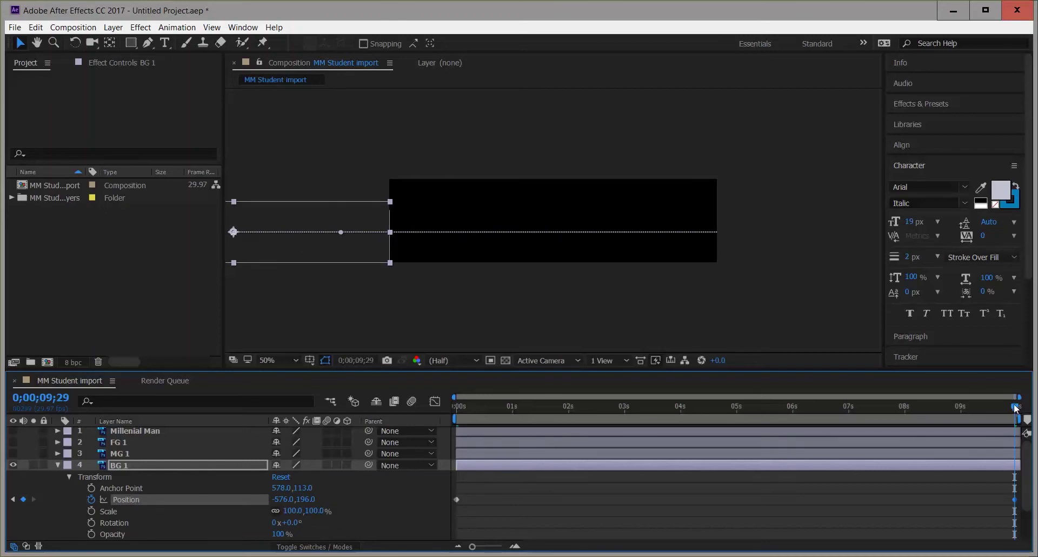
- Scrub back to the start and preview the BG 1 buildings moving across the frame
{"action": "left_click_drag", "start_coordinate": [1015, 406], "coordinate": [835, 406]}
{"action": "left_click_drag", "start_coordinate": [689, 410], "coordinate": [427, 413]}
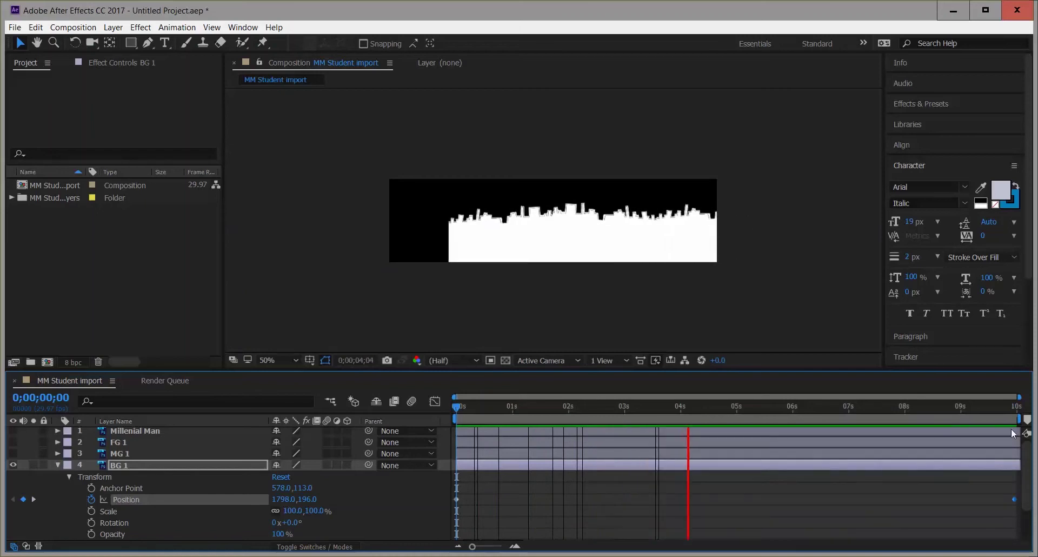
{"action": "key", "text": "space"}
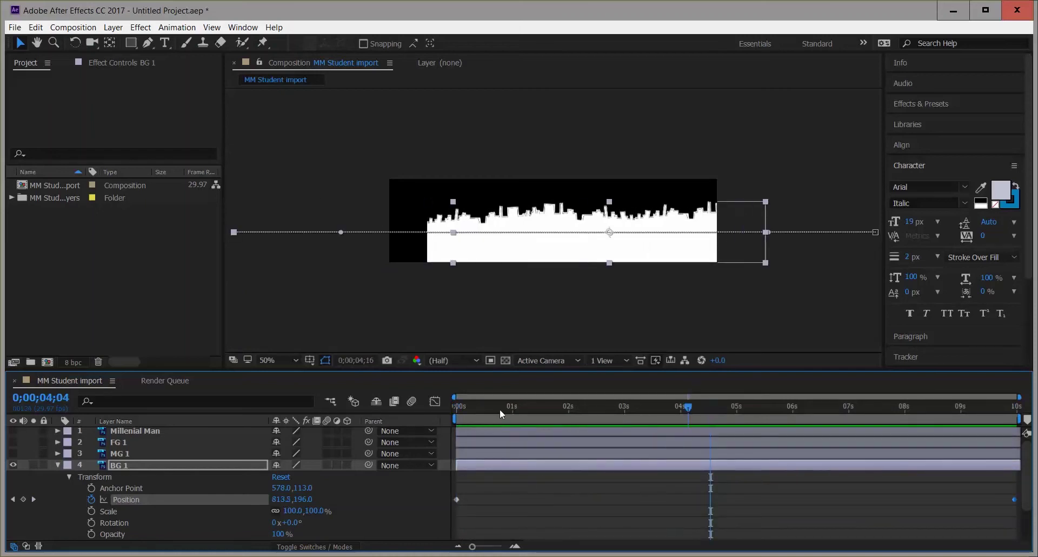
- Apply the Stylize effect Motion Tile to BG 1 and set its Output Width to 300
{"action": "left_click", "coordinate": [525, 408]}
{"action": "left_click", "coordinate": [120, 465]}
{"action": "left_click", "coordinate": [176, 28]}
{"action": "mouse_move", "coordinate": [134, 28]}
{"action": "mouse_move", "coordinate": [215, 284]}
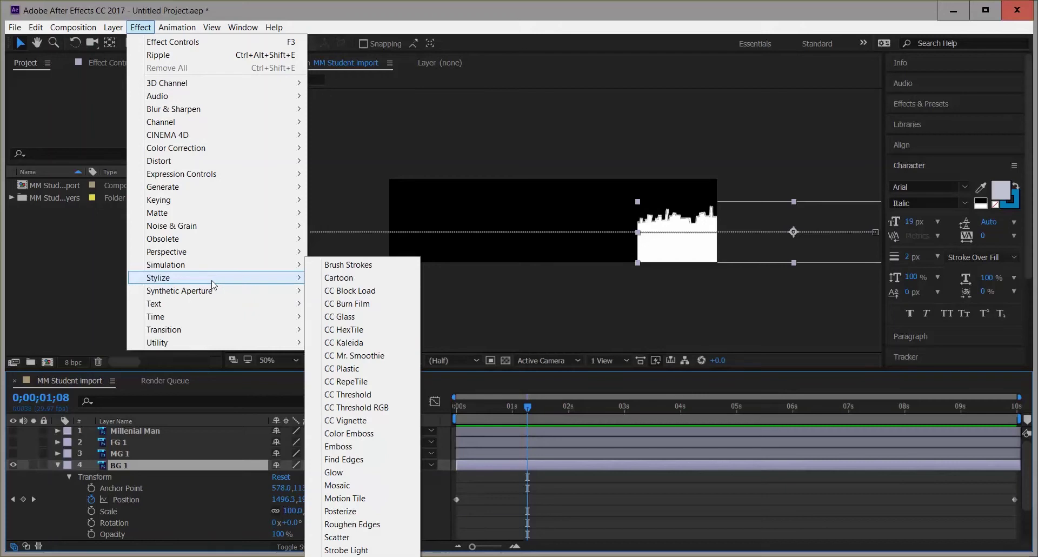
{"action": "left_click", "coordinate": [365, 493]}
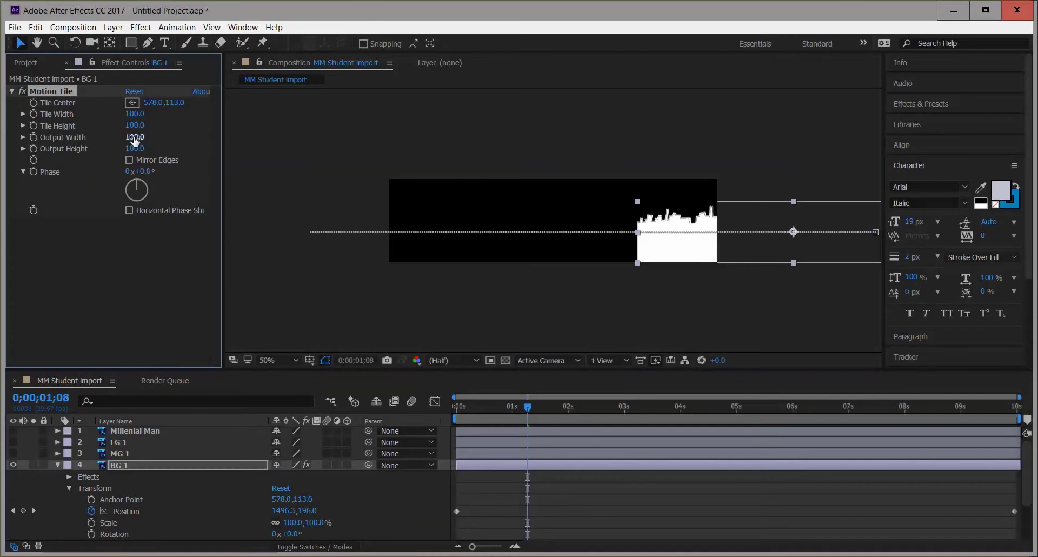
{"action": "left_click_drag", "start_coordinate": [140, 137], "coordinate": [151, 140]}
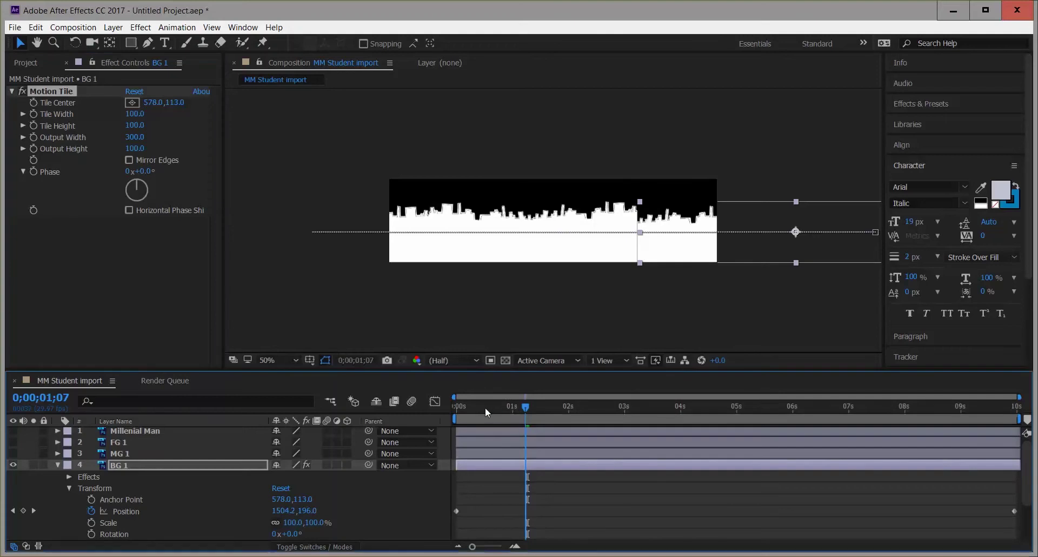
- Scrub and play the composition to check the tiled BG 1 movement up to the end
{"action": "left_click_drag", "start_coordinate": [482, 407], "coordinate": [601, 414]}
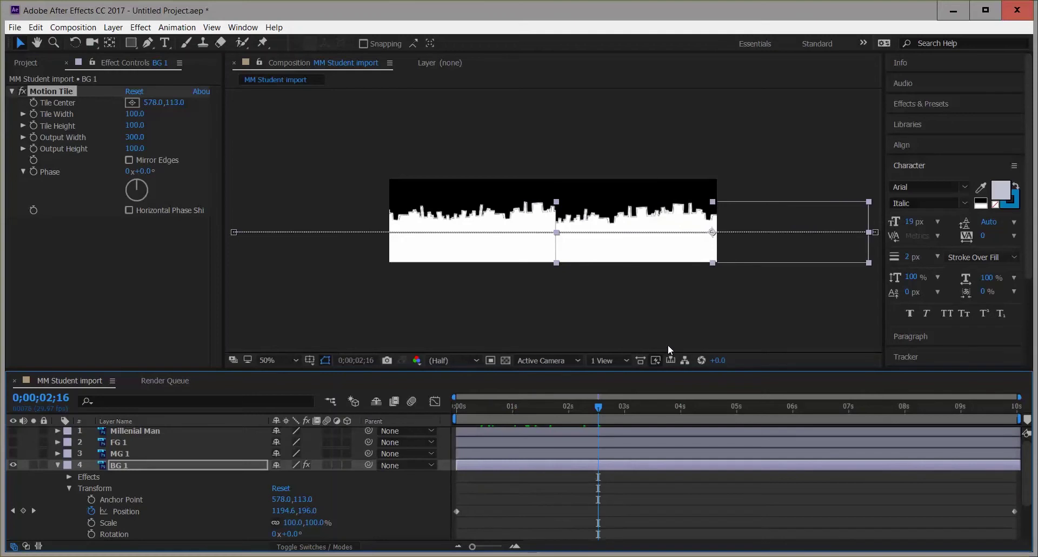
{"action": "left_click_drag", "start_coordinate": [600, 410], "coordinate": [601, 411]}
{"action": "key", "text": "space"}
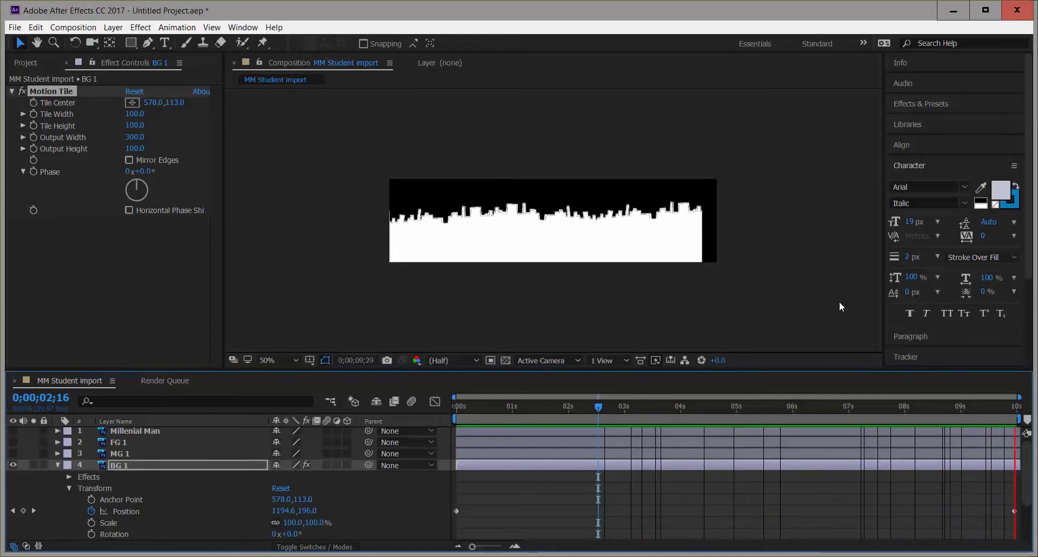
{"action": "key", "text": "space"}
- Return to the start of the composition, then hide BG 1 and show MG 1 with its Transform properties expanded
{"action": "left_click", "coordinate": [507, 405]}
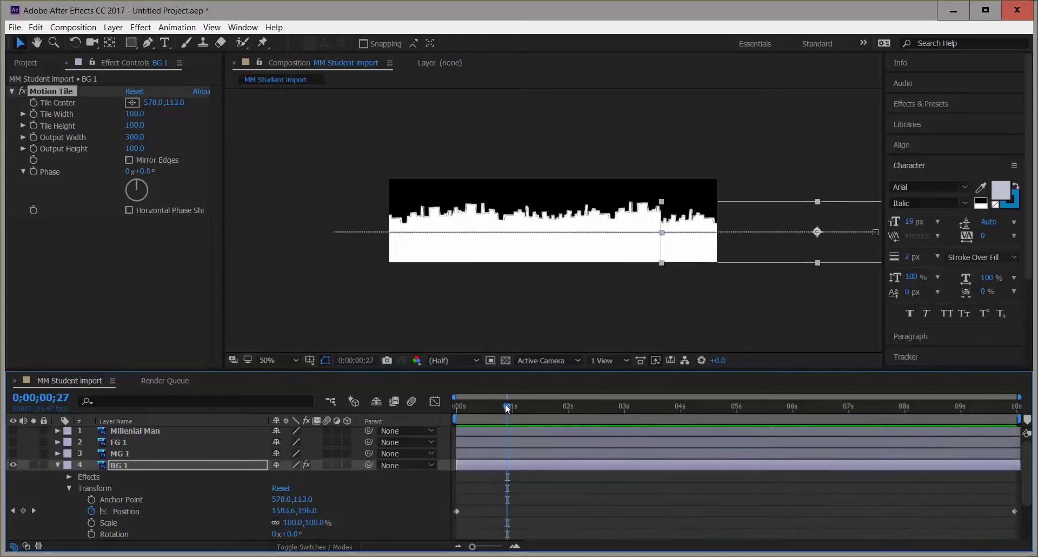
{"action": "left_click_drag", "start_coordinate": [491, 407], "coordinate": [447, 401]}
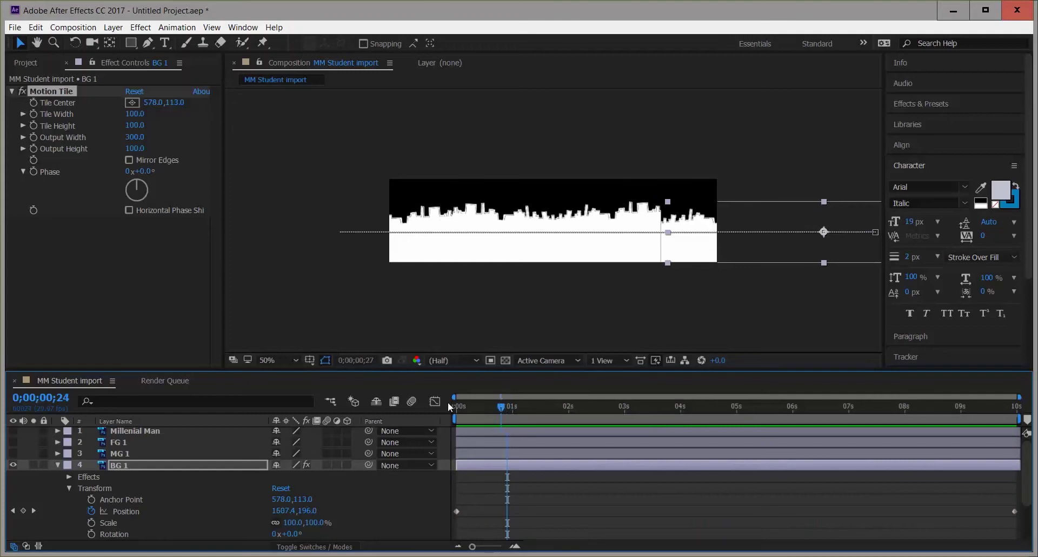
{"action": "left_click", "coordinate": [12, 466]}
{"action": "left_click", "coordinate": [13, 456]}
{"action": "left_click", "coordinate": [93, 455]}
{"action": "left_click", "coordinate": [58, 455]}
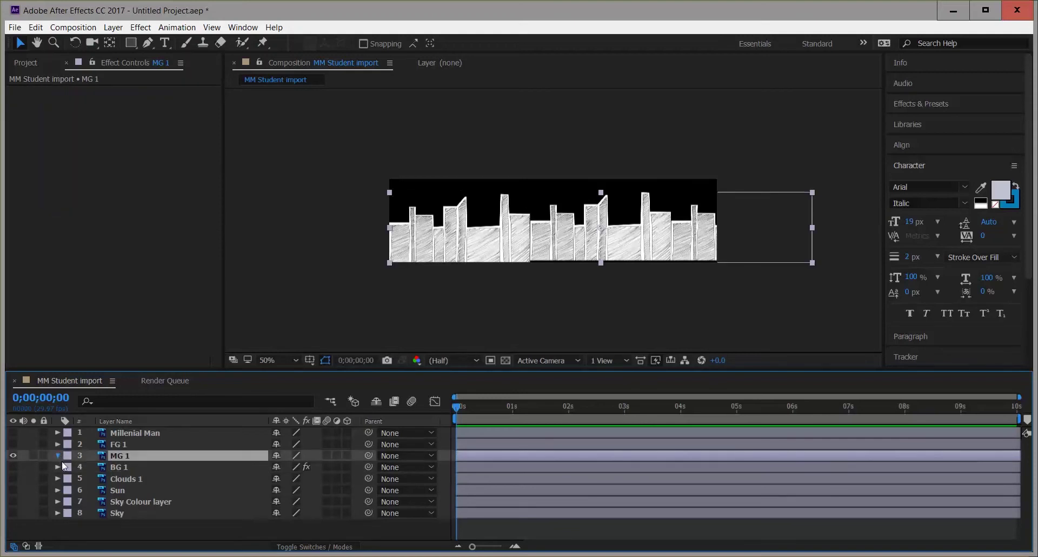
{"action": "left_click", "coordinate": [70, 467]}
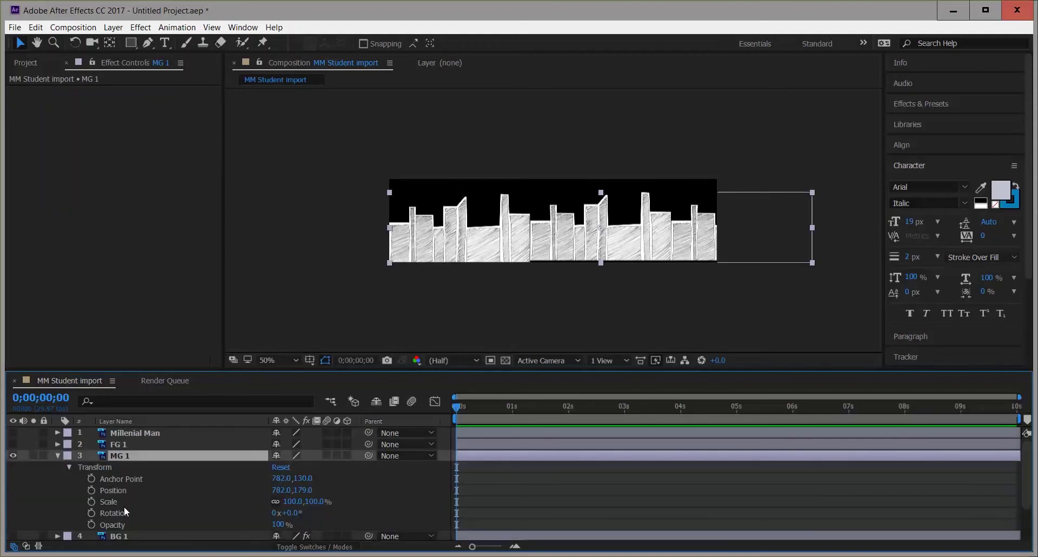
- Add a Position keyframe to MG 1 at 0;00;00;00 with the layer well past the frame's right edge at 3164, 179
{"action": "left_click", "coordinate": [92, 490]}
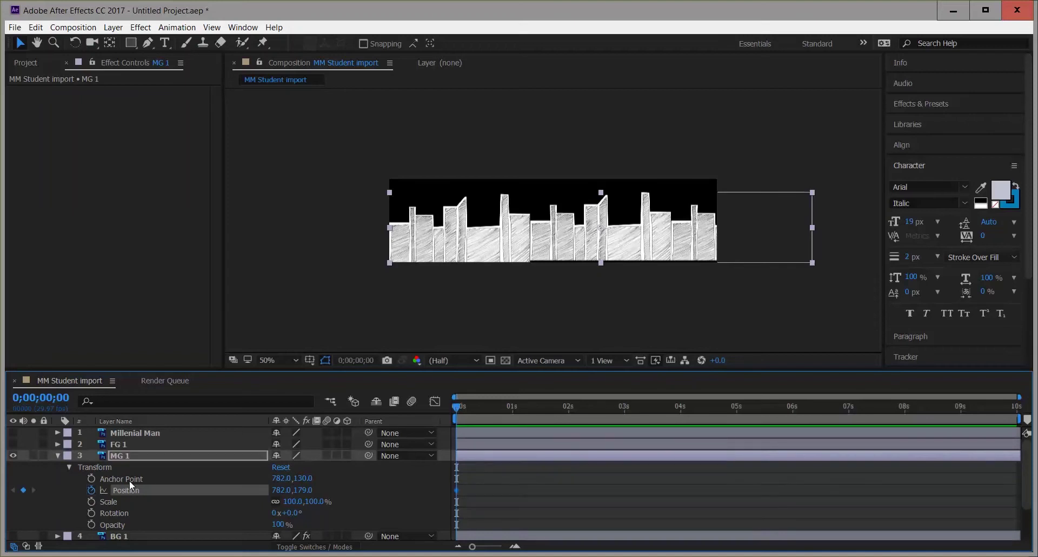
{"action": "scroll", "coordinate": [404, 225], "scroll_direction": "down", "scroll_amount": 3}
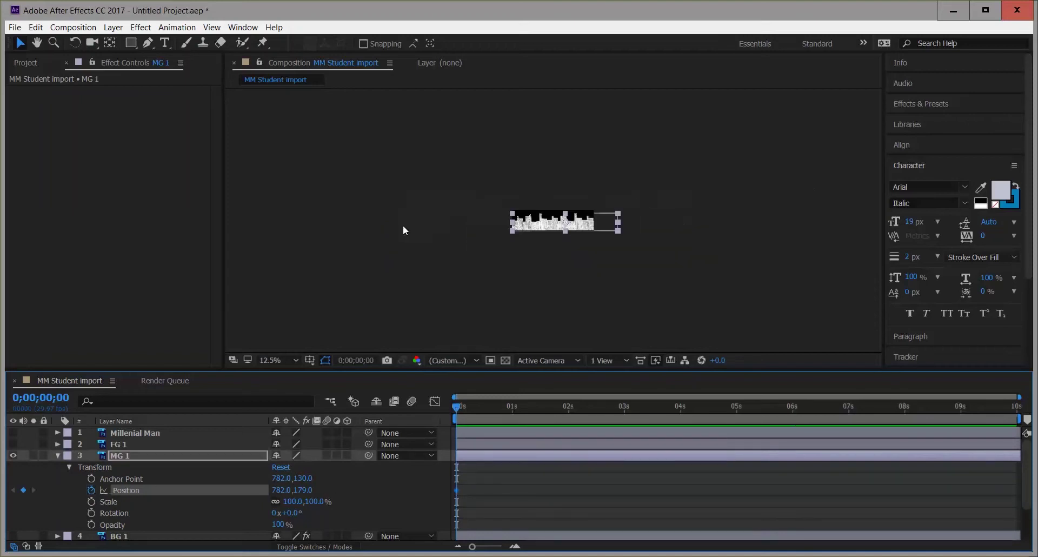
{"action": "left_click_drag", "start_coordinate": [284, 491], "coordinate": [736, 281]}
{"action": "left_click_drag", "start_coordinate": [284, 494], "coordinate": [410, 519]}
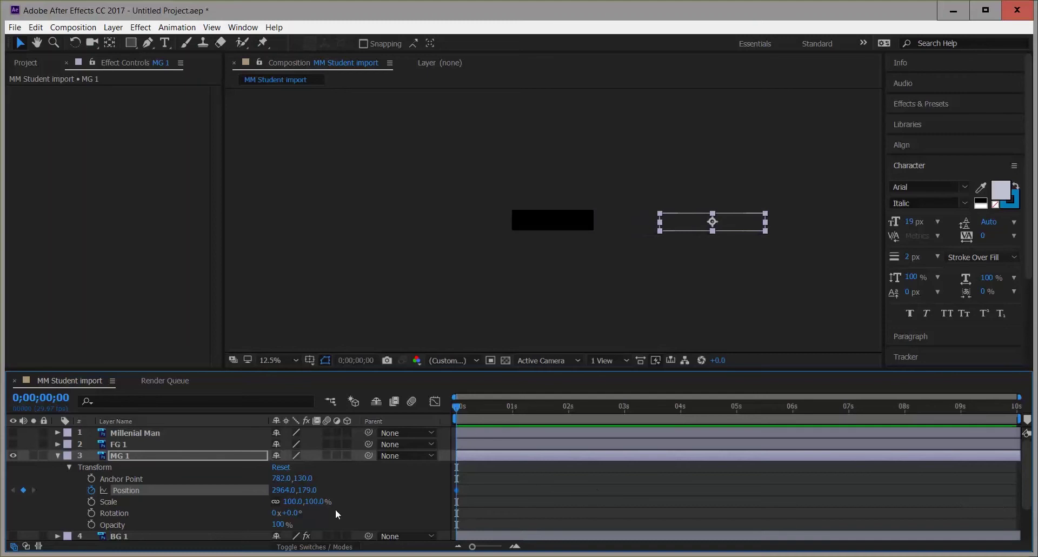
{"action": "left_click_drag", "start_coordinate": [284, 497], "coordinate": [395, 491]}
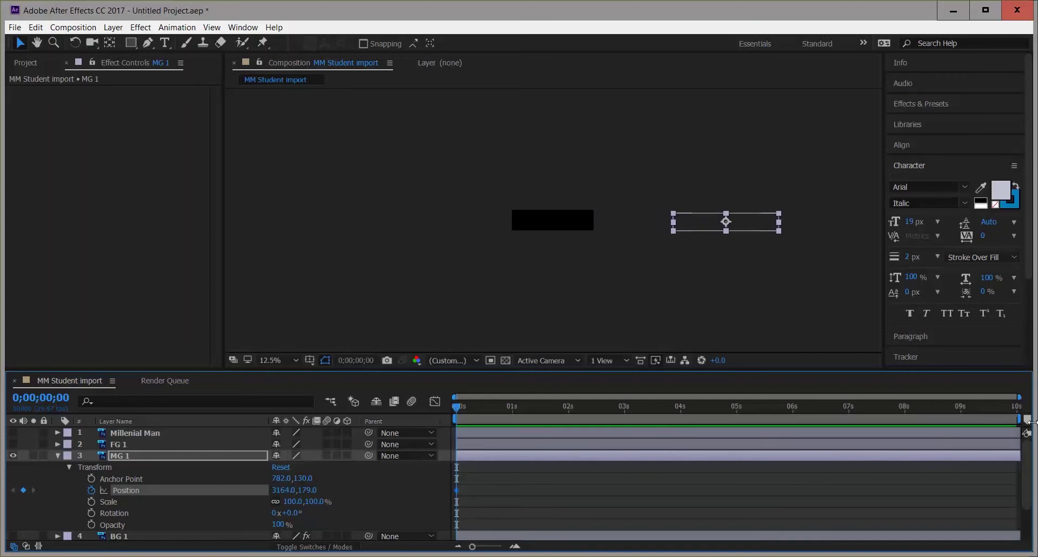
- Add an end Position keyframe to MG 1 at 0;00;09;29 with the layer well past the frame's left edge at -2116, 179
{"action": "left_click", "coordinate": [1014, 410]}
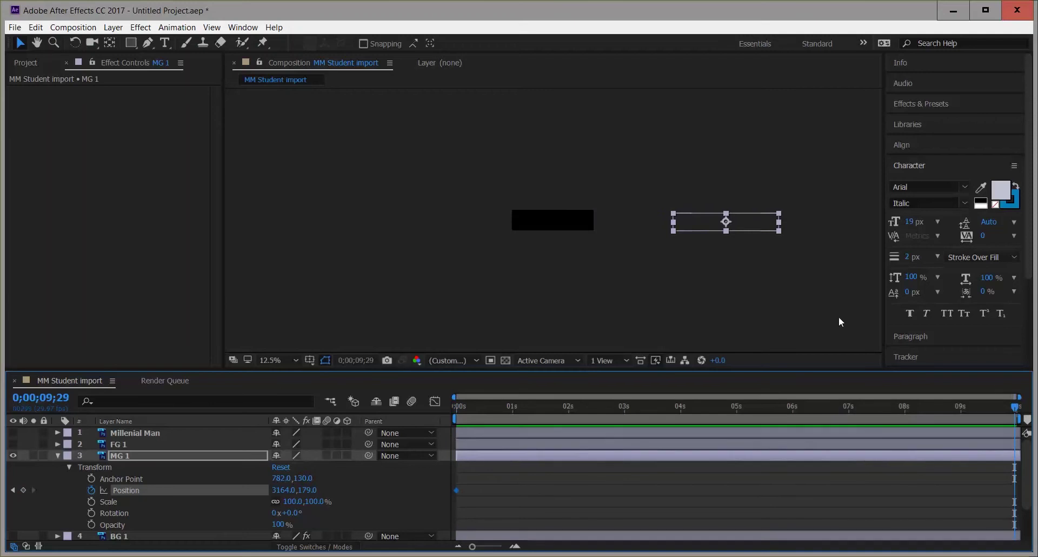
{"action": "left_click_drag", "start_coordinate": [742, 222], "coordinate": [414, 225]}
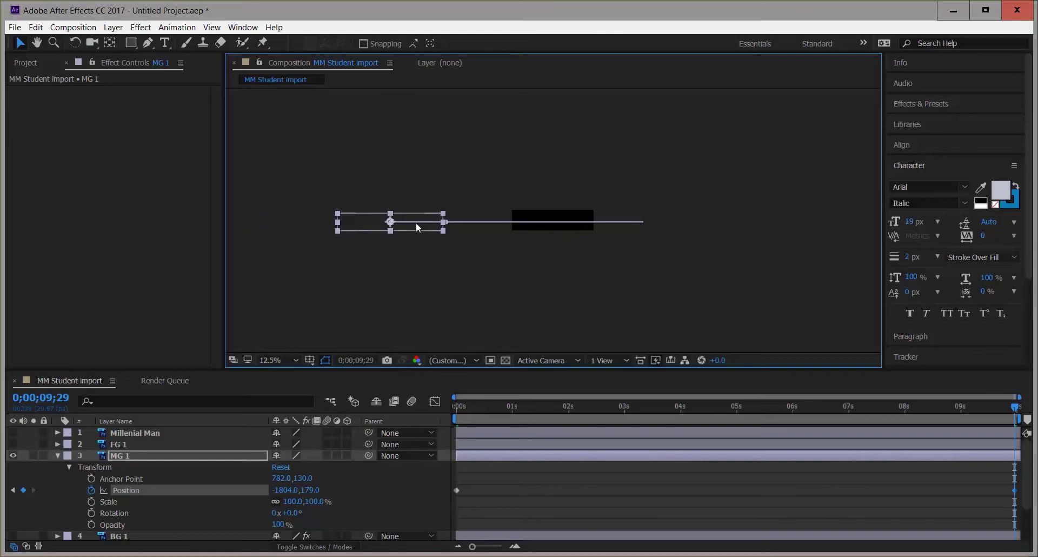
{"action": "left_click_drag", "start_coordinate": [1016, 408], "coordinate": [988, 408]}
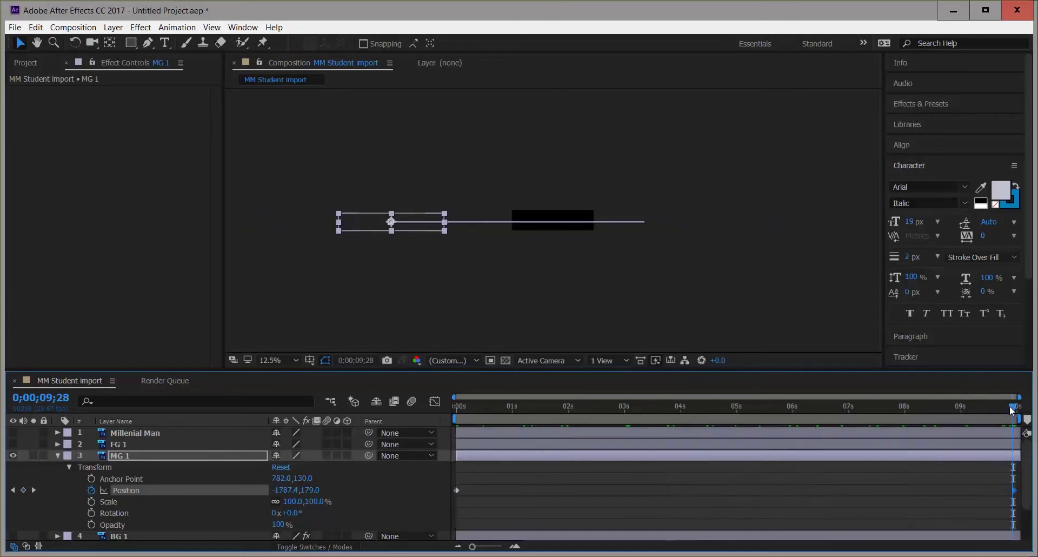
{"action": "left_click_drag", "start_coordinate": [908, 416], "coordinate": [1000, 398]}
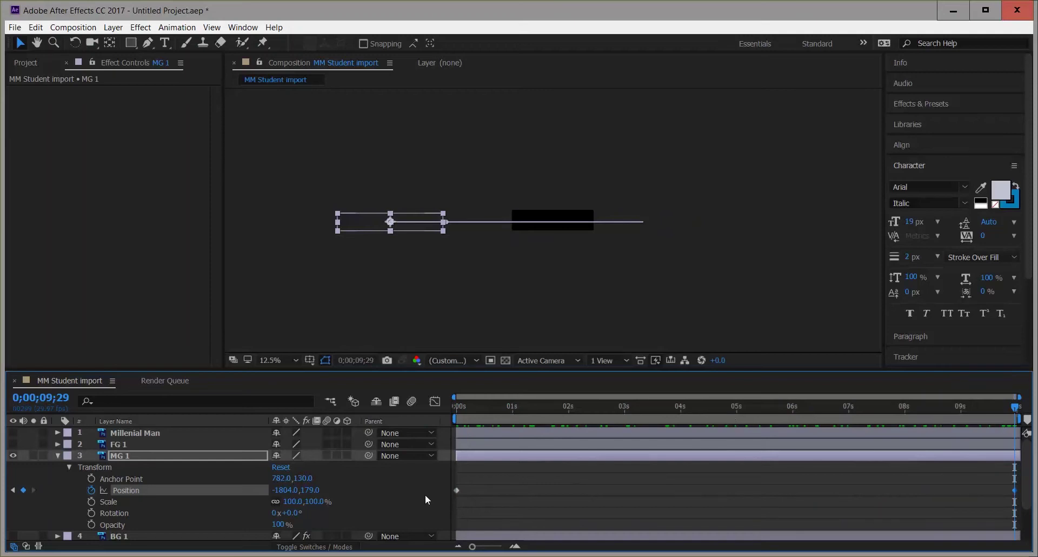
{"action": "left_click", "coordinate": [411, 215]}
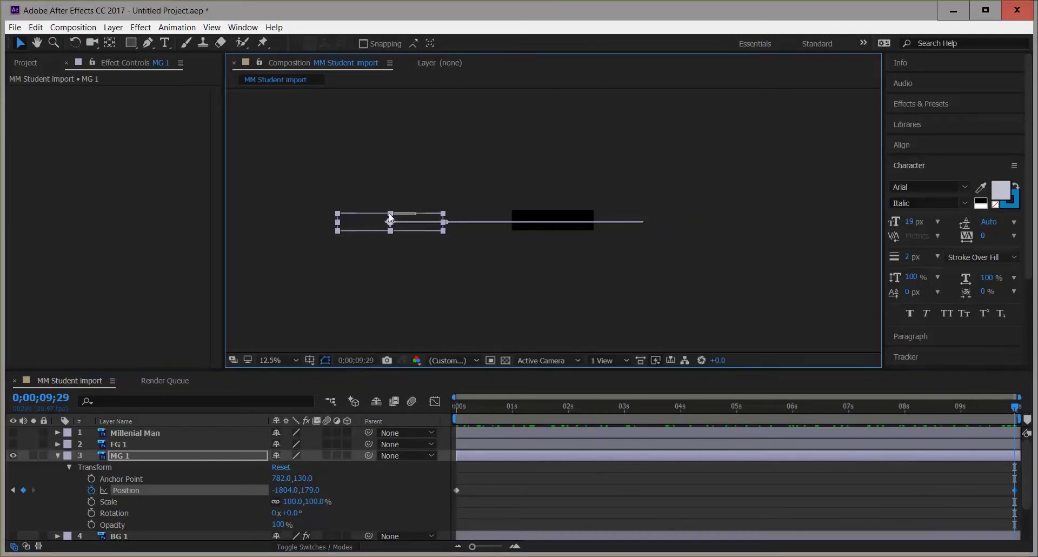
{"action": "mouse_move", "coordinate": [382, 219]}
{"action": "left_mouse_down"}
{"action": "mouse_move", "coordinate": [363, 217]}
{"action": "mouse_move", "coordinate": [388, 218]}
{"action": "mouse_move", "coordinate": [380, 221]}
{"action": "left_mouse_up"}
{"action": "key", "text": "ctrl+z"}
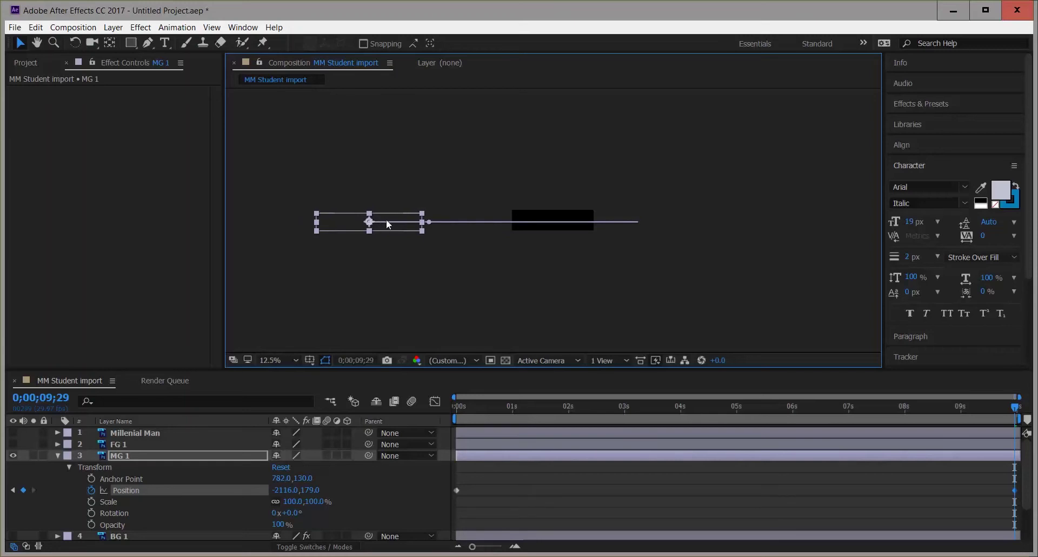
- Return to the start and apply Motion Tile to MG 1 with an Output Width of 610
{"action": "left_click_drag", "start_coordinate": [1013, 407], "coordinate": [456, 407]}
{"action": "left_click", "coordinate": [143, 28]}
{"action": "mouse_move", "coordinate": [210, 282]}
{"action": "left_click", "coordinate": [366, 497]}
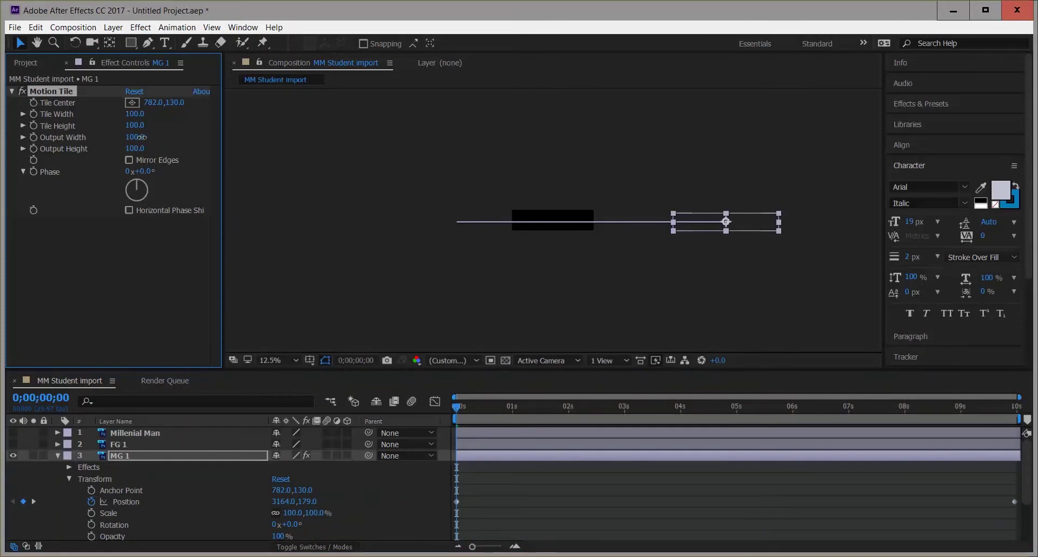
{"action": "left_click_drag", "start_coordinate": [136, 137], "coordinate": [221, 140]}
{"action": "left_click_drag", "start_coordinate": [113, 136], "coordinate": [145, 136]}
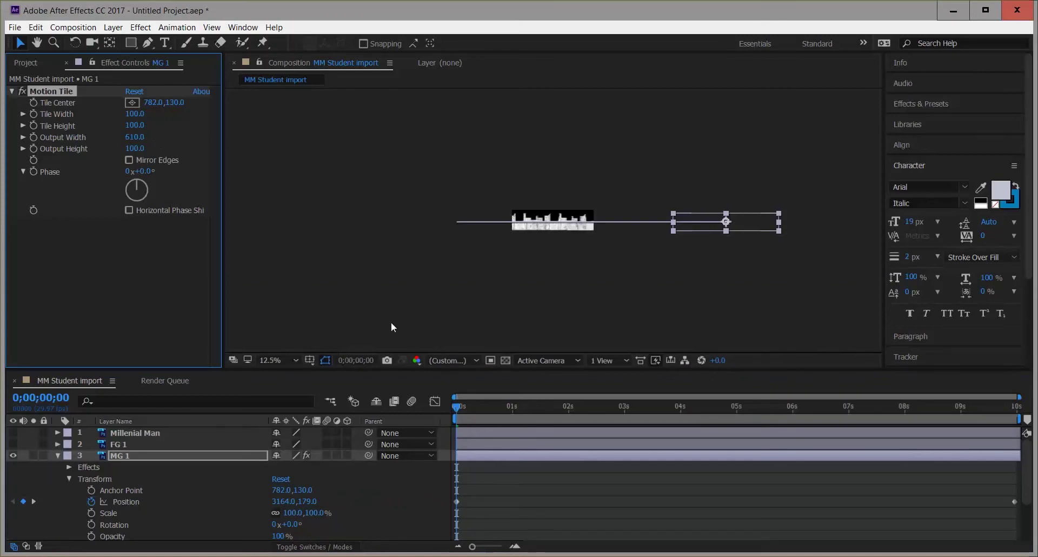
- Scrub and preview the tiled MG 1 movement, and collapse the layer's properties
{"action": "left_click_drag", "start_coordinate": [468, 409], "coordinate": [1026, 439]}
{"action": "key", "text": "space"}
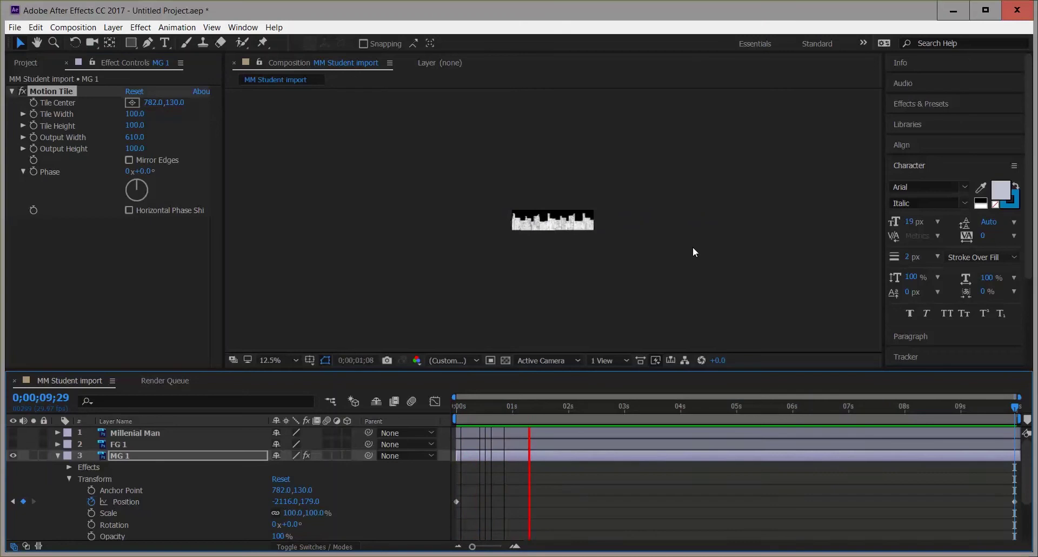
{"action": "key", "text": "space"}
{"action": "left_click", "coordinate": [58, 456]}
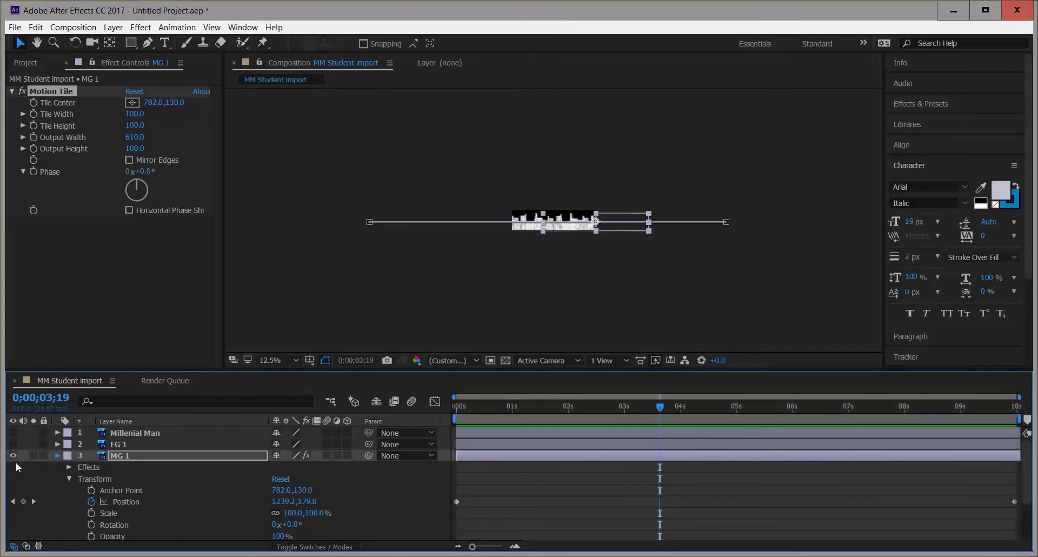
- Show BG 1 together with MG 1 and preview the two building layers scrolling at 50% view size
{"action": "left_click", "coordinate": [349, 284]}
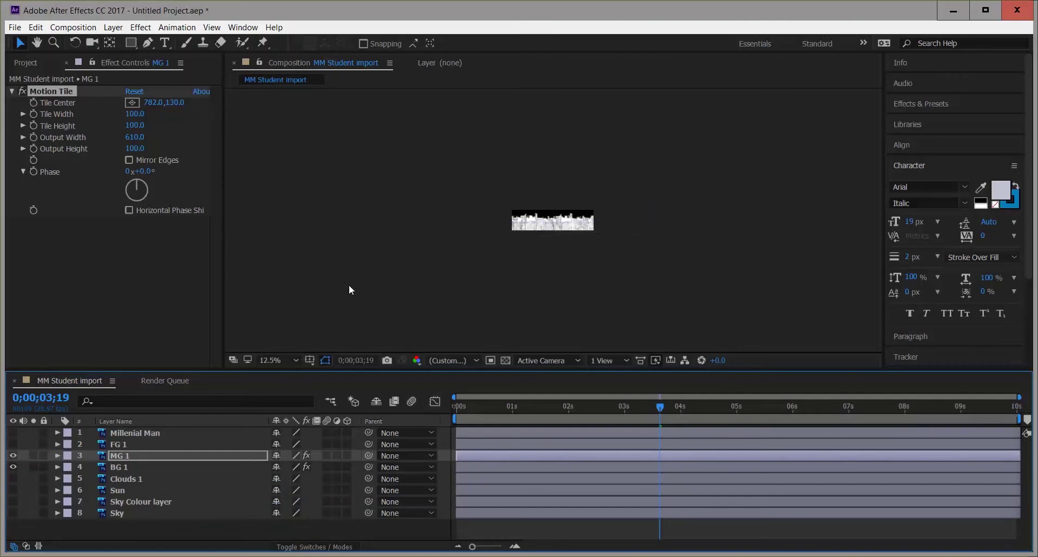
{"action": "key", "text": "space"}
{"action": "scroll", "coordinate": [556, 239], "scroll_direction": "down", "scroll_amount": 1}
{"action": "scroll", "coordinate": [557, 241], "scroll_direction": "down", "scroll_amount": 1}
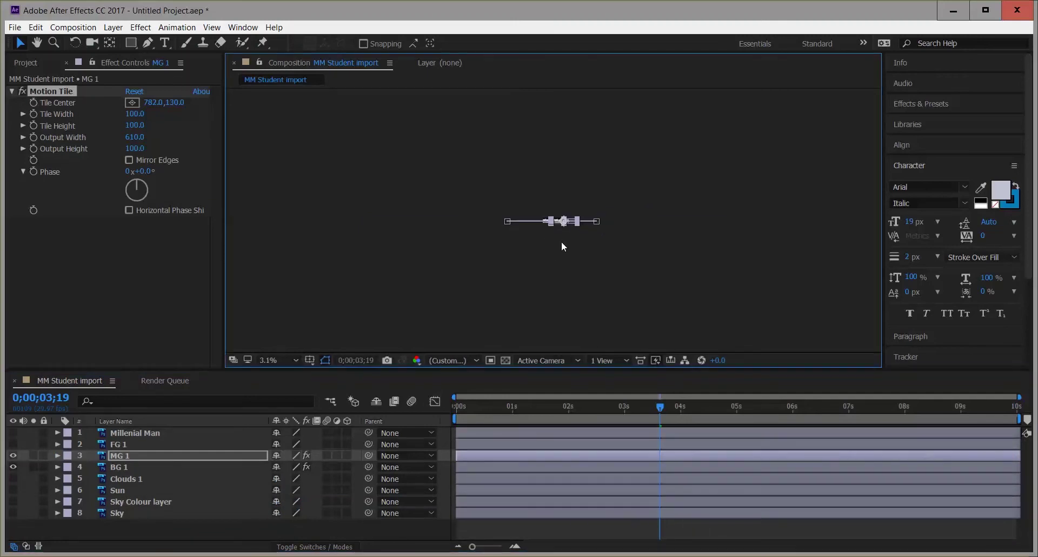
{"action": "key", "text": "/"}
{"action": "key", "text": "comma"}
{"action": "key", "text": "space"}
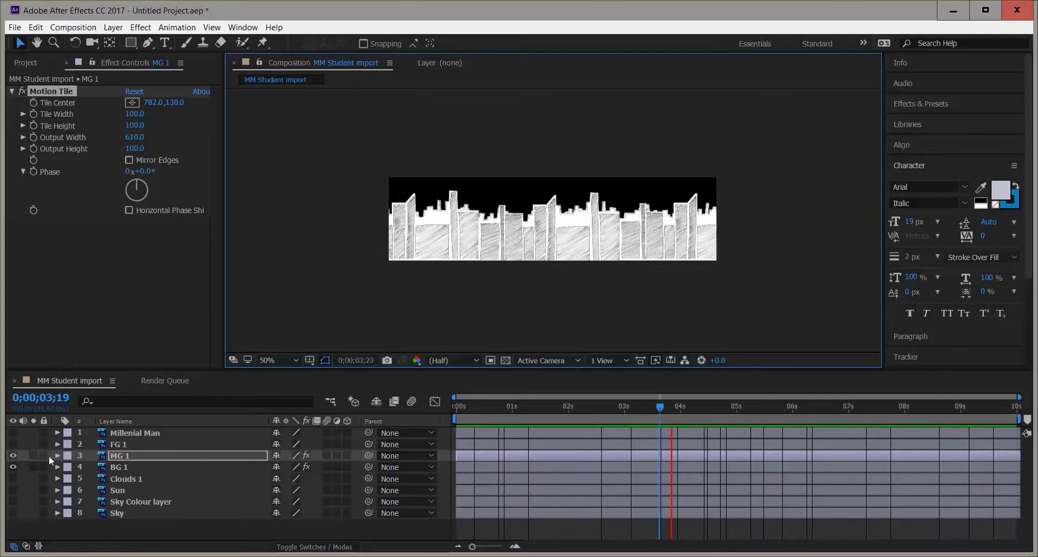
{"action": "key", "text": "space"}
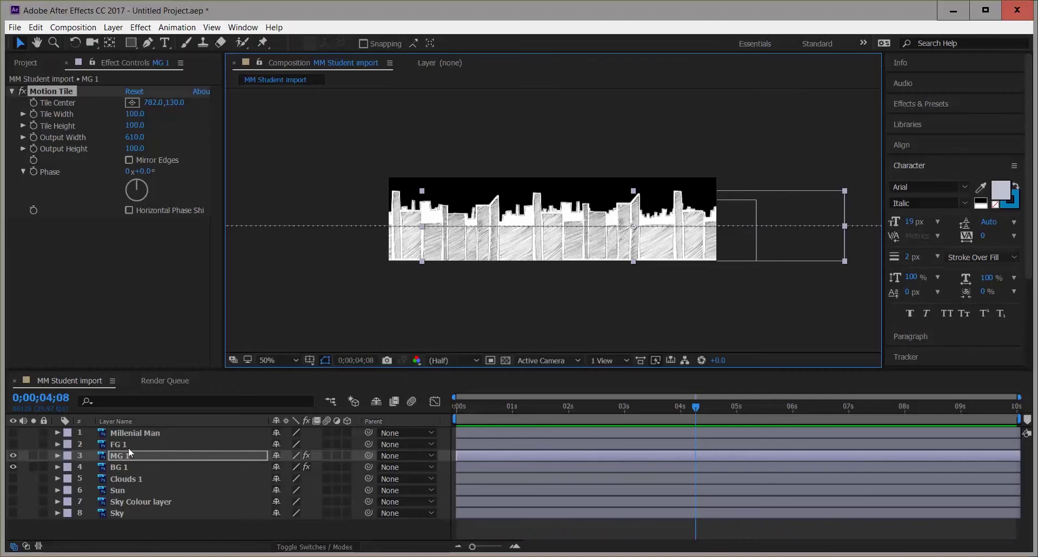
- Show only FG 1 and set its Position to 5000, 214.5, well past the frame's right edge
{"action": "left_click", "coordinate": [13, 443], "text": "alt"}
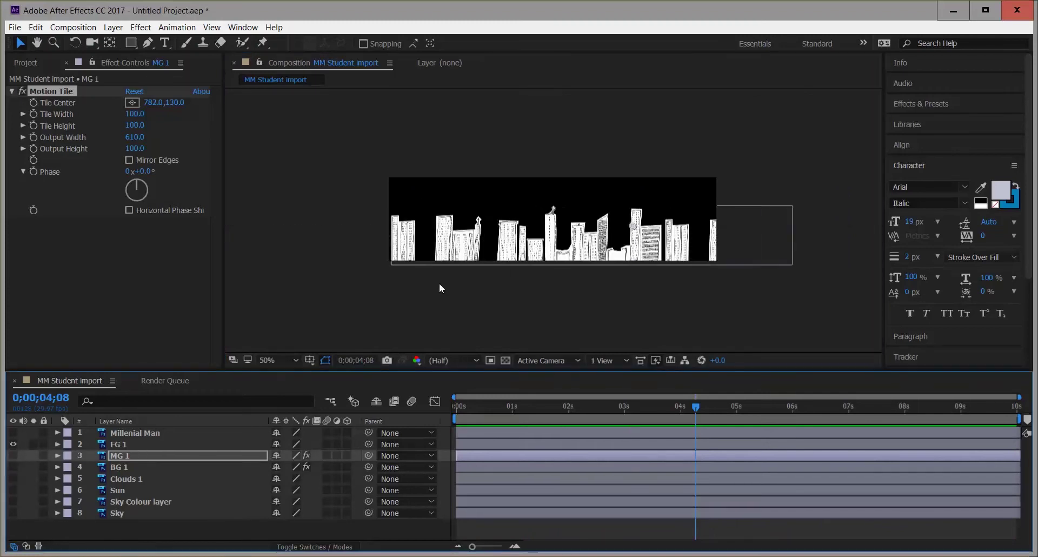
{"action": "scroll", "coordinate": [501, 263], "scroll_direction": "down", "scroll_amount": 1}
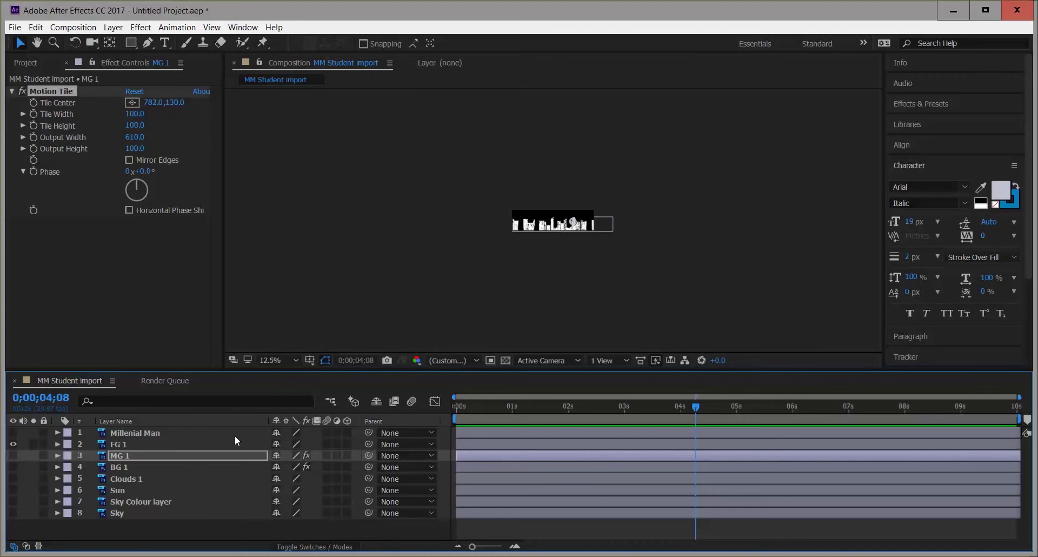
{"action": "left_click", "coordinate": [57, 444]}
{"action": "left_click", "coordinate": [69, 456]}
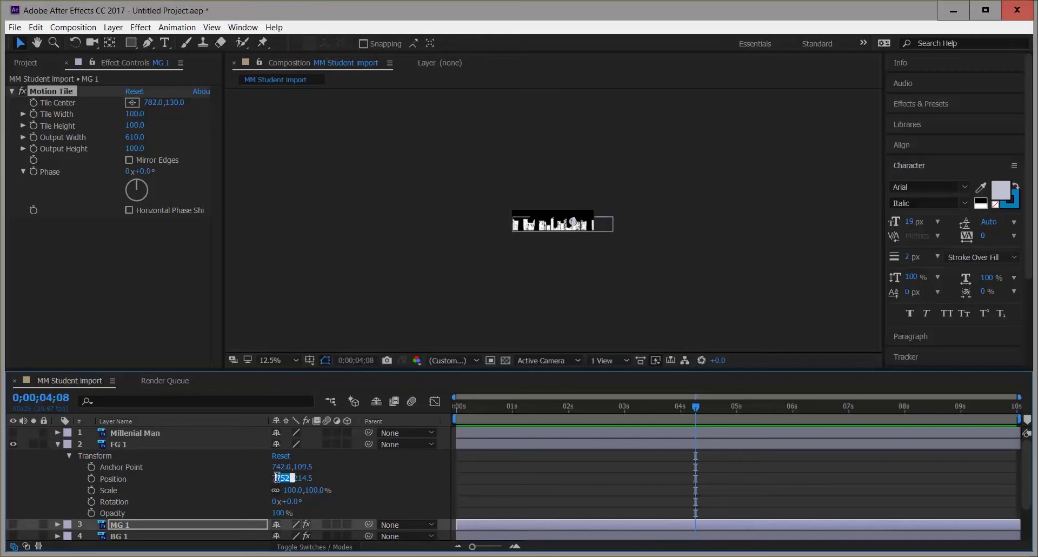
{"action": "key", "text": "Return"}
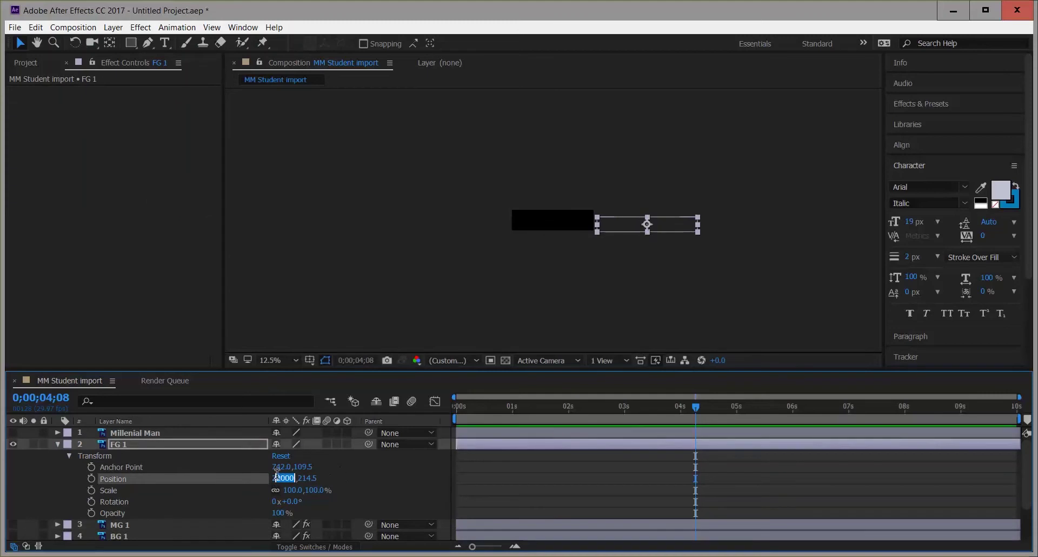
{"action": "key", "text": "Return"}
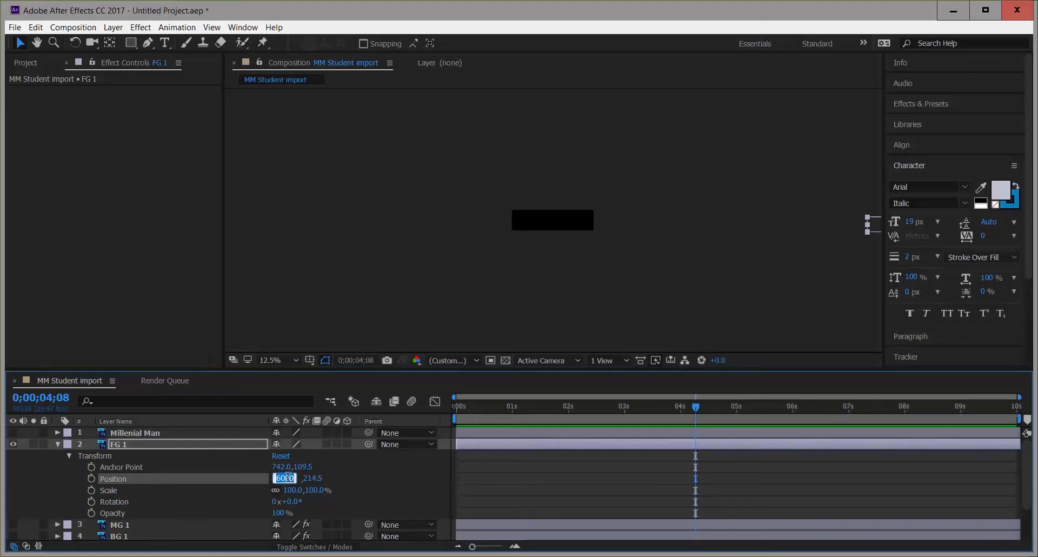
{"action": "key", "text": "Return"}
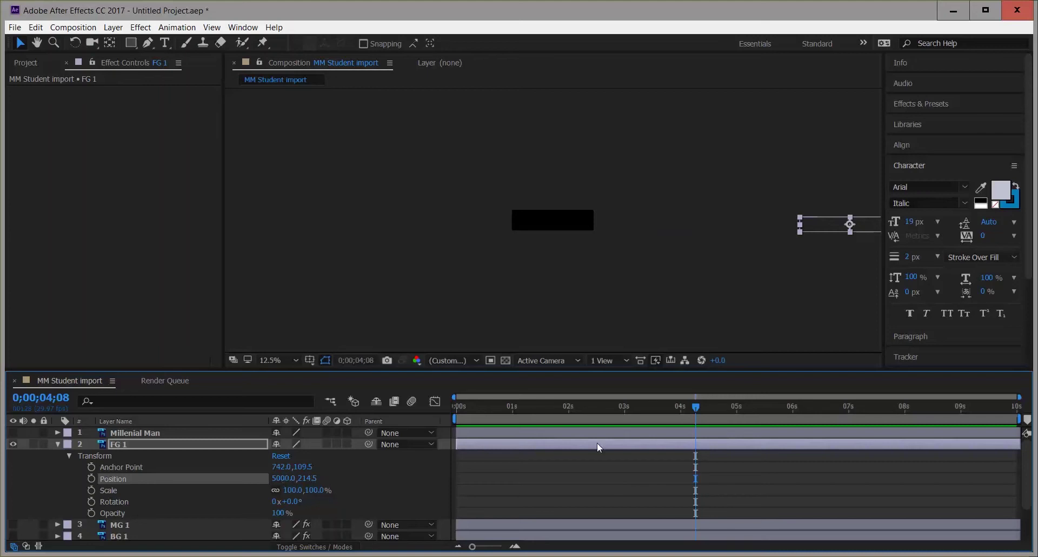
- Keyframe FG 1's Position at 0;00;00;00 and move the layer left to about -3736, 214.5 at 0;00;09;29
{"action": "left_click_drag", "start_coordinate": [487, 406], "coordinate": [452, 410]}
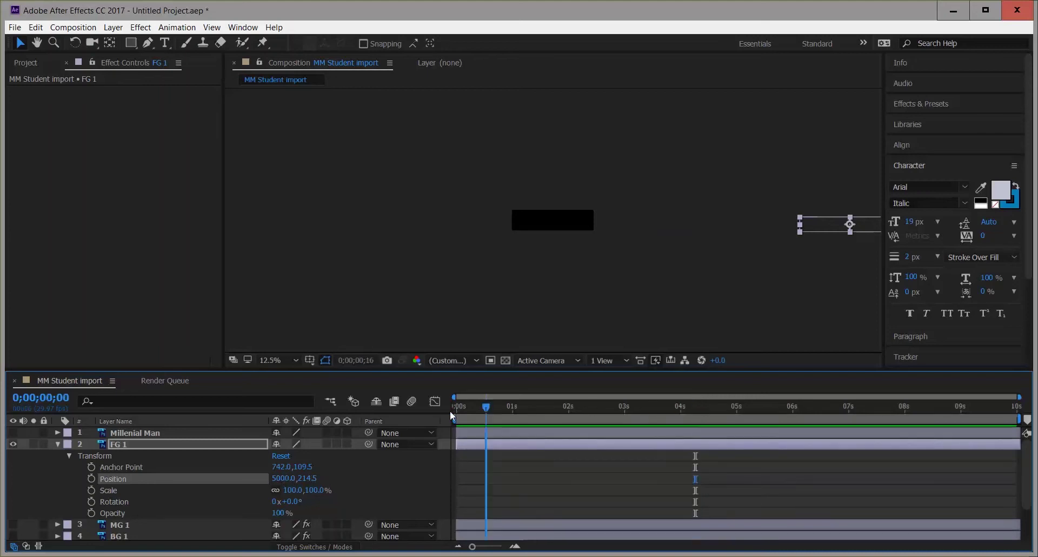
{"action": "left_click", "coordinate": [92, 479]}
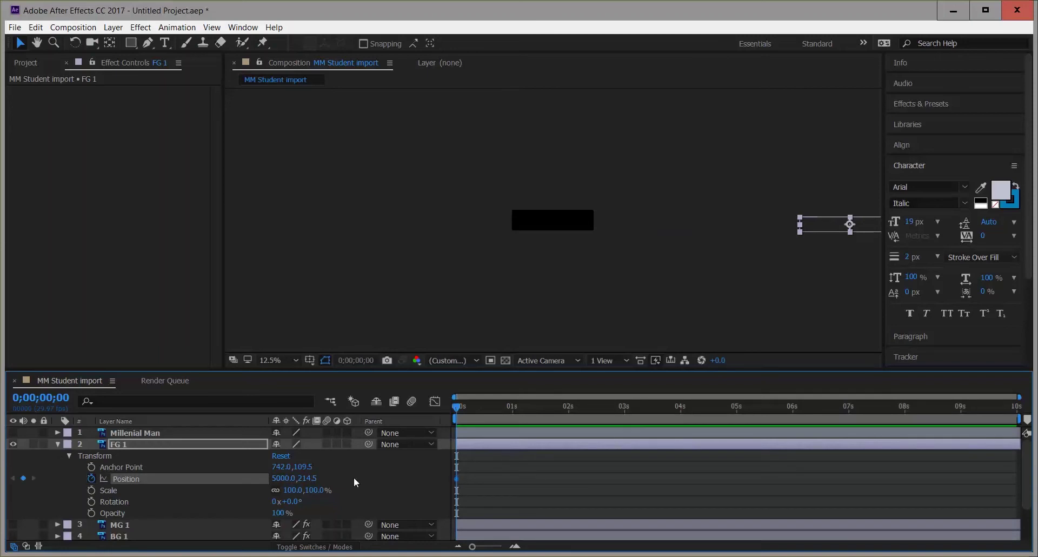
{"action": "left_click_drag", "start_coordinate": [575, 409], "coordinate": [1016, 406]}
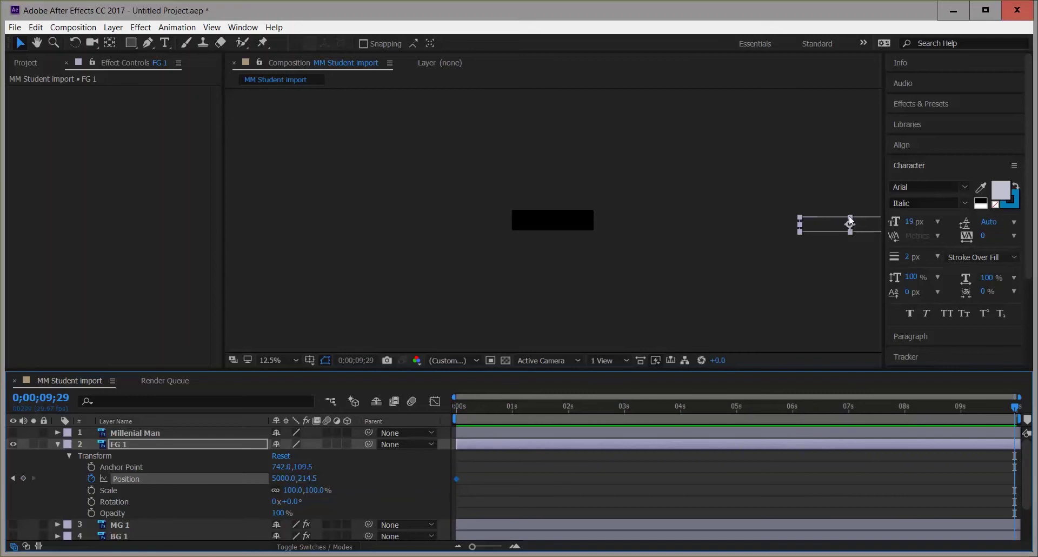
{"action": "left_click_drag", "start_coordinate": [831, 222], "coordinate": [208, 224]}
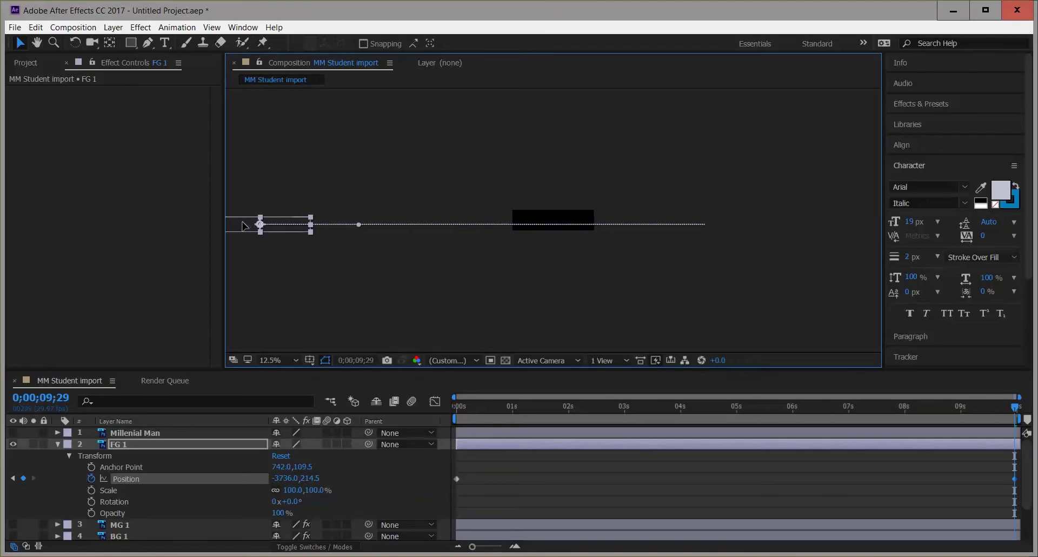
- Preview FG 1's movement across the frame without tiling
{"action": "key", "text": "space"}
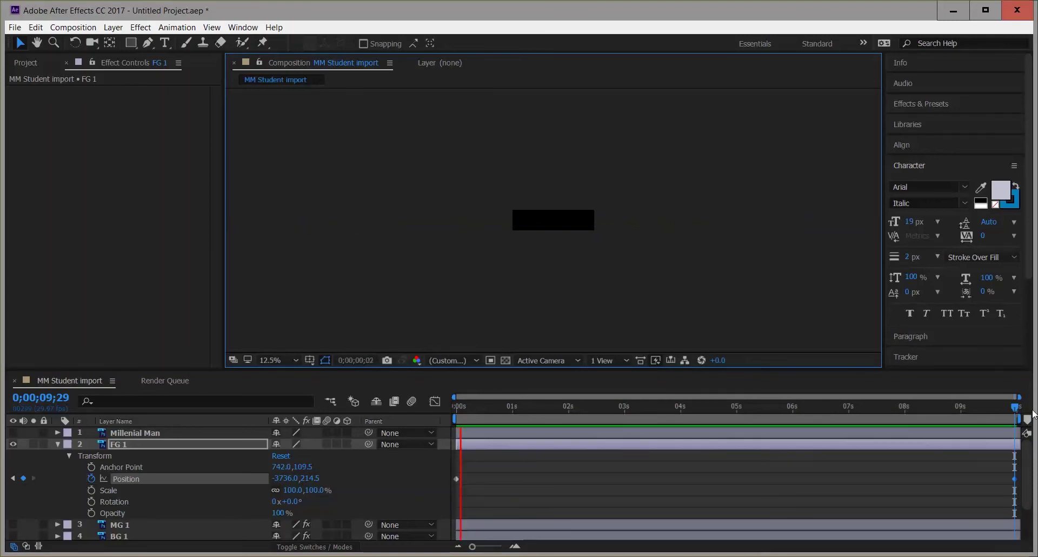
{"action": "key", "text": "space"}
{"action": "key", "text": "space"}
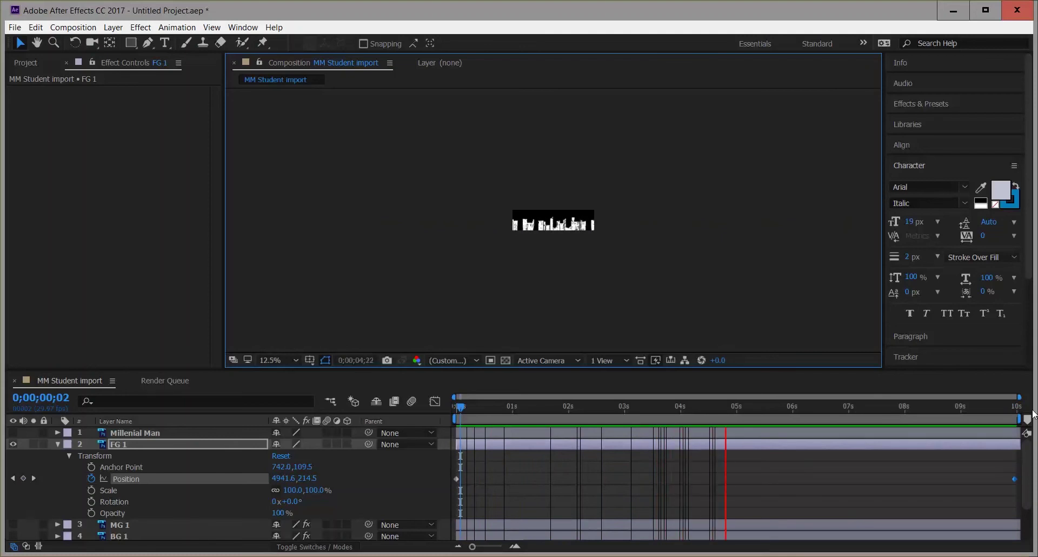
{"action": "key", "text": "space"}
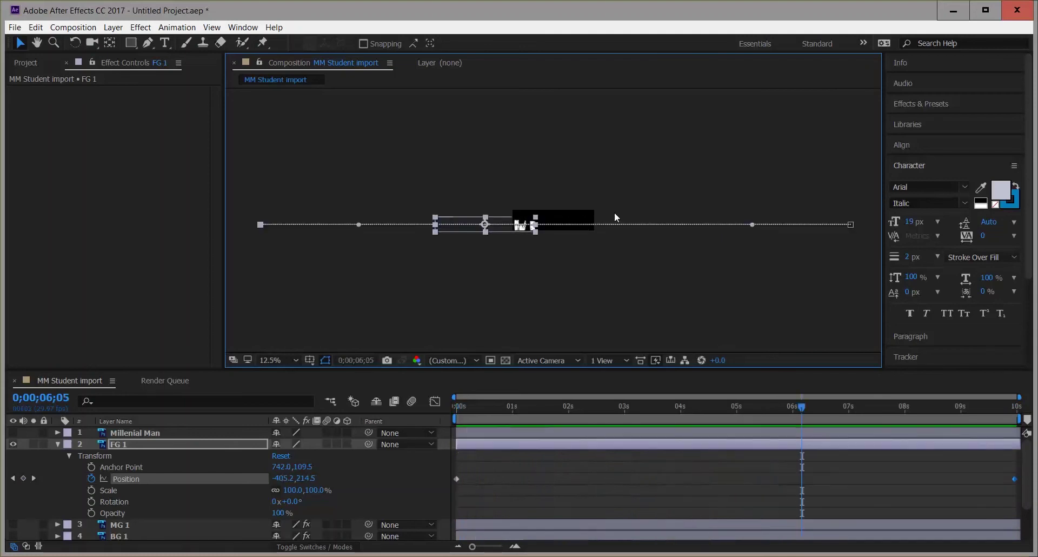
- Apply Motion Tile to FG 1 with an Output Width of 790
{"action": "left_click", "coordinate": [140, 27]}
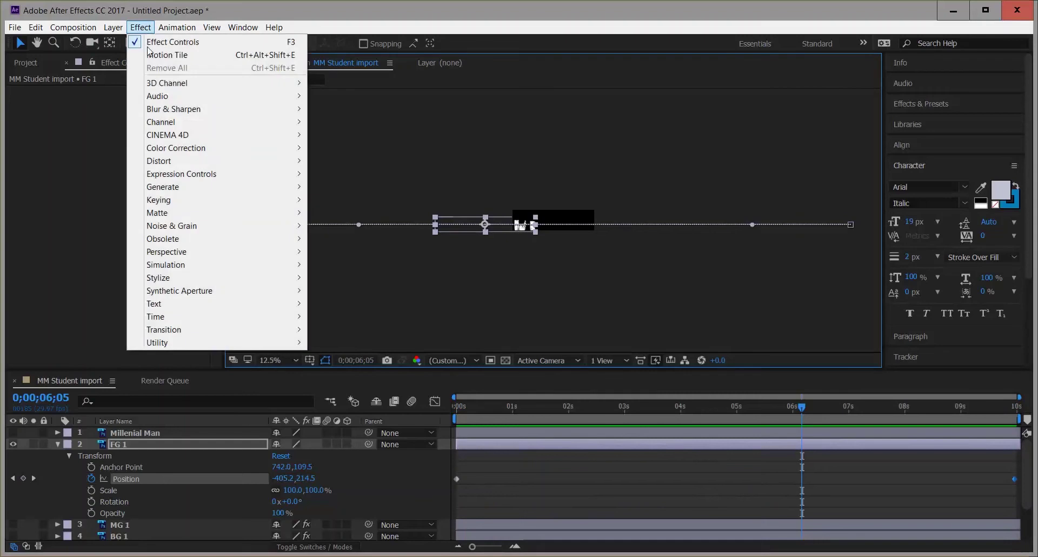
{"action": "mouse_move", "coordinate": [215, 279]}
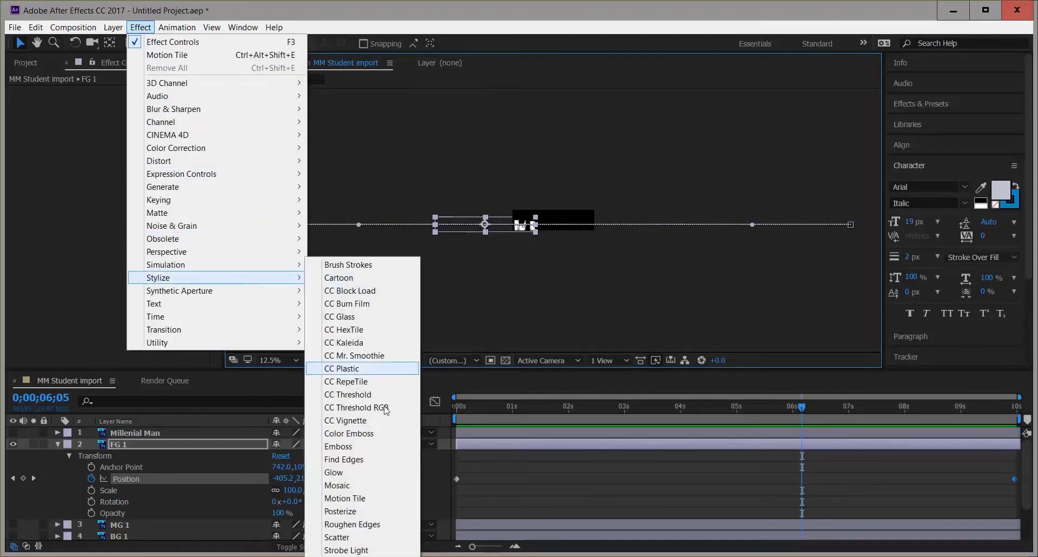
{"action": "left_click", "coordinate": [394, 498]}
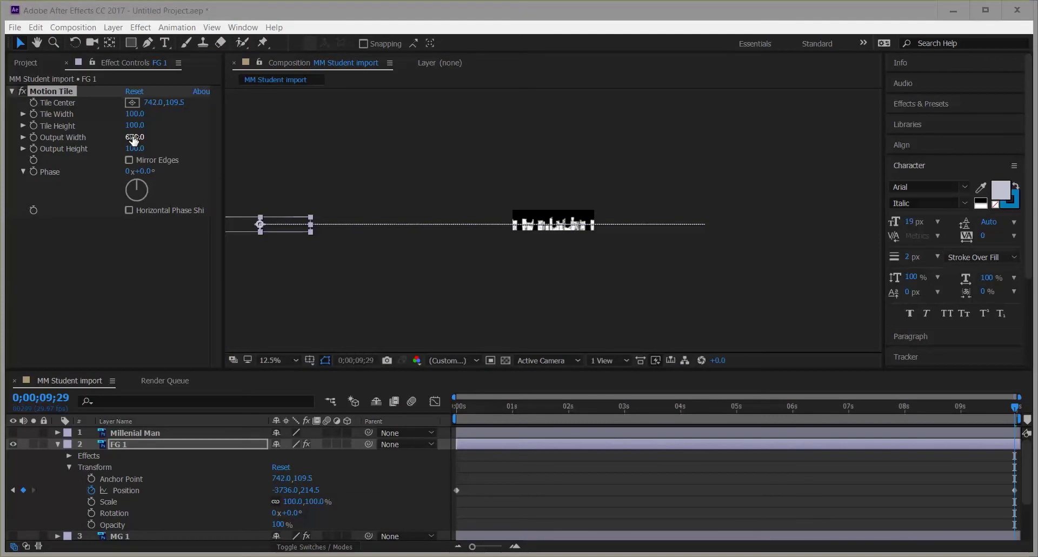
{"action": "left_click_drag", "start_coordinate": [132, 137], "coordinate": [124, 138]}
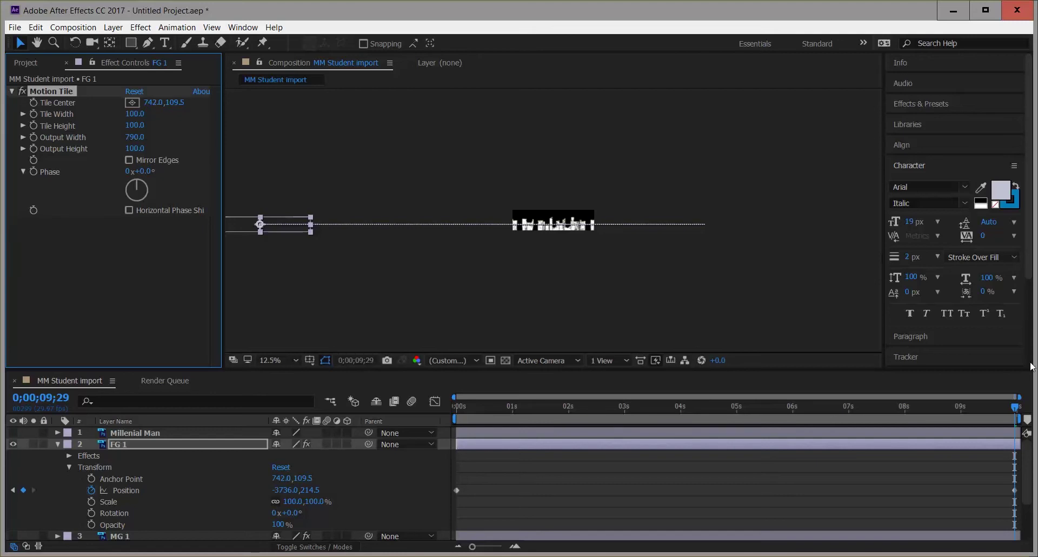
- Preview the tiled FG 1 buildings from the start of the composition and enlarge the view to inspect them
{"action": "left_click_drag", "start_coordinate": [1015, 409], "coordinate": [447, 416]}
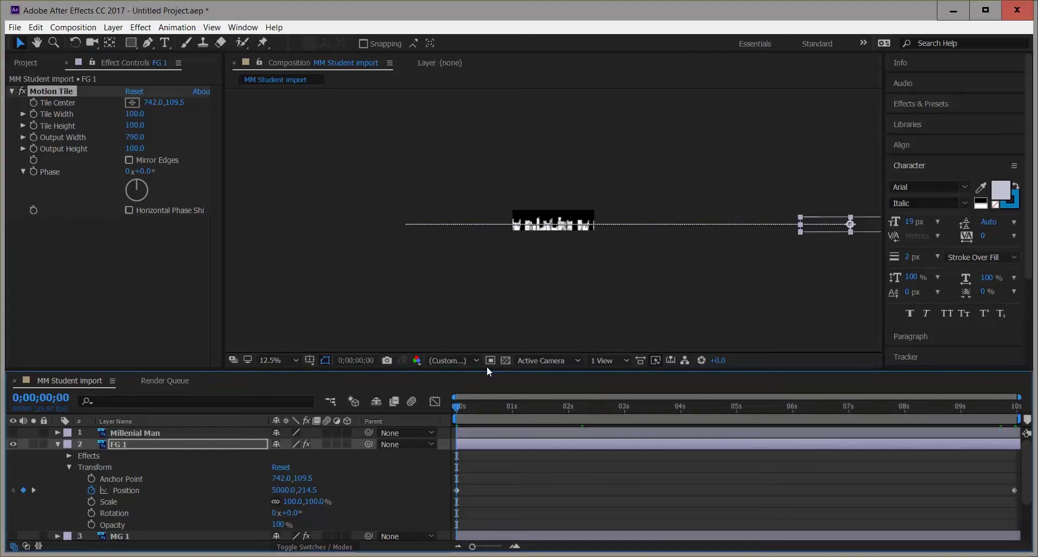
{"action": "key", "text": "space"}
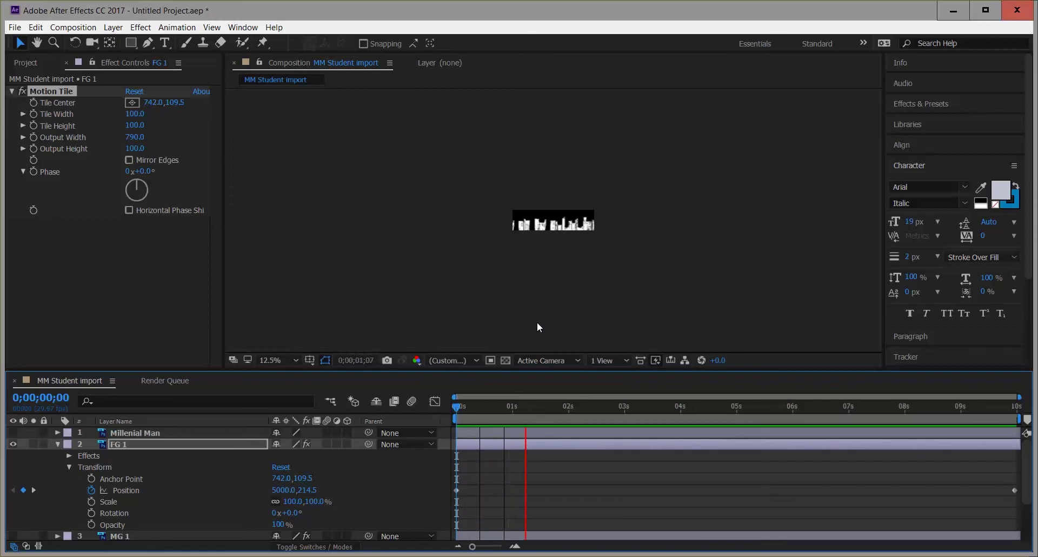
{"action": "key", "text": "space"}
{"action": "scroll", "coordinate": [534, 264], "scroll_direction": "down", "scroll_amount": 2}
{"action": "scroll", "coordinate": [536, 269], "scroll_direction": "up", "scroll_amount": 5}
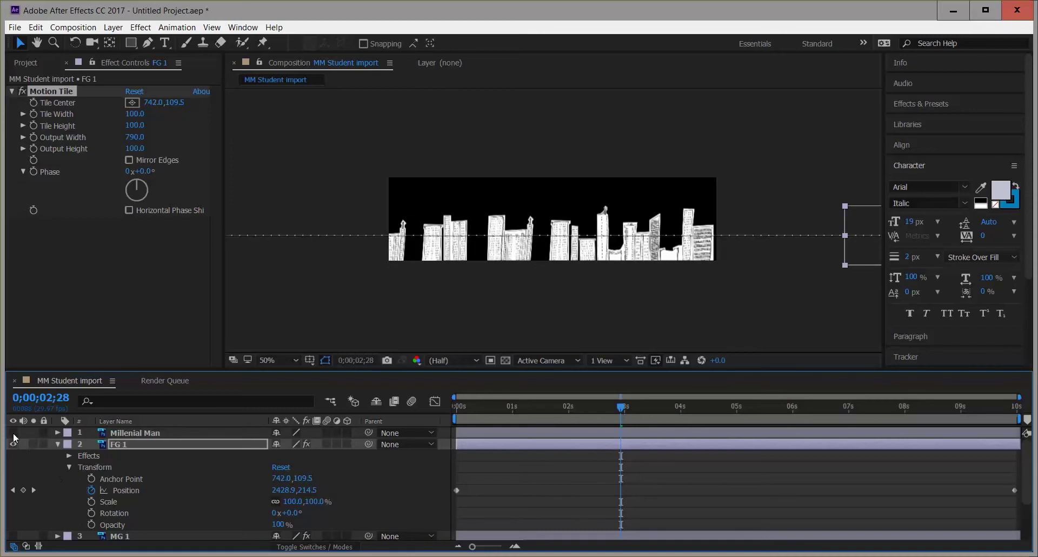
- Collapse and hide FG 1, then show and select Clouds 1 with the playhead at 0;00;00;00
{"action": "left_click", "coordinate": [58, 444]}
{"action": "left_click", "coordinate": [13, 443]}
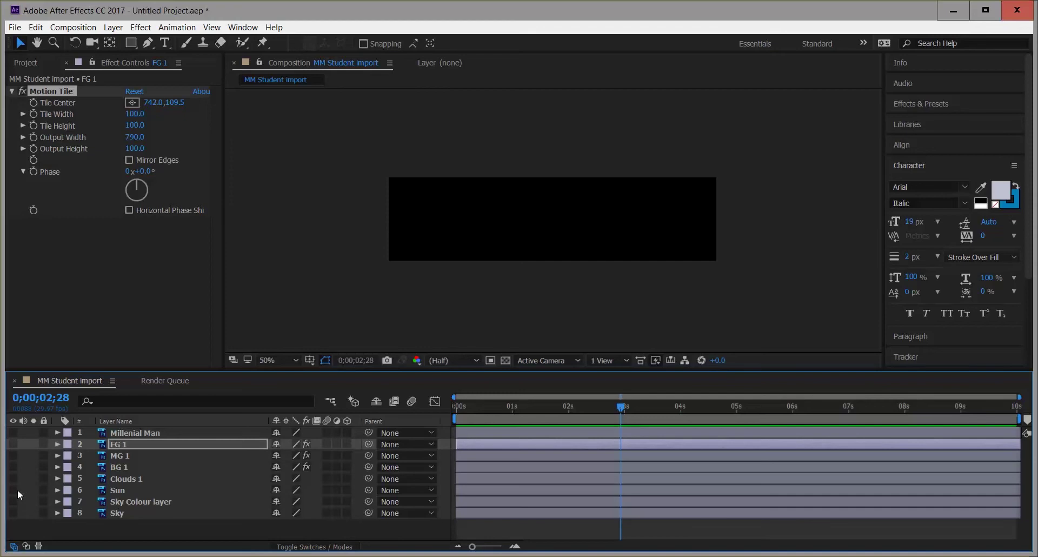
{"action": "left_click", "coordinate": [129, 479]}
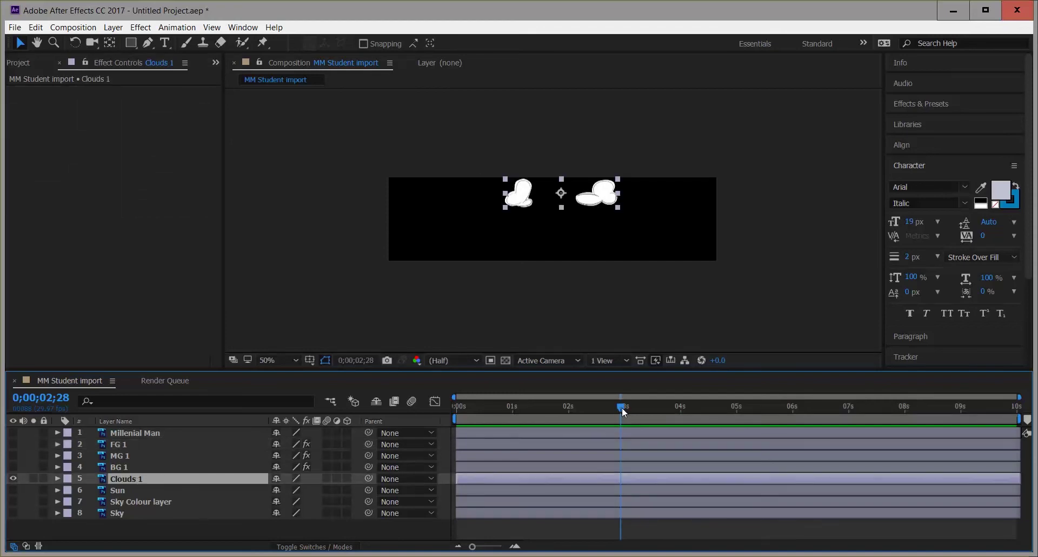
{"action": "key", "text": "Home"}
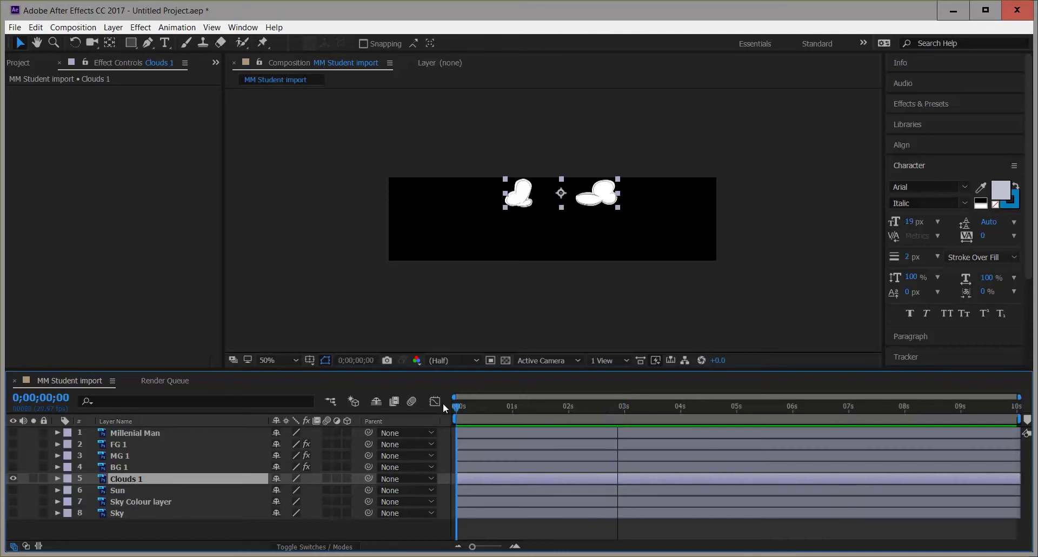
- Add a Position keyframe to Clouds 1 at 0;00;00;00 and set it to 772, 57.5
{"action": "left_click", "coordinate": [57, 479]}
{"action": "left_click", "coordinate": [69, 490]}
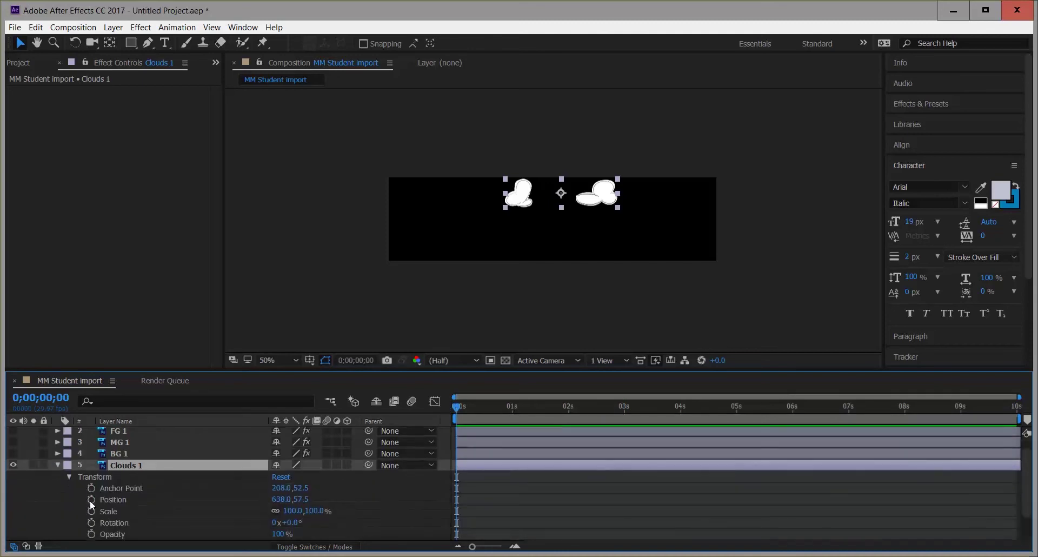
{"action": "left_click", "coordinate": [91, 499]}
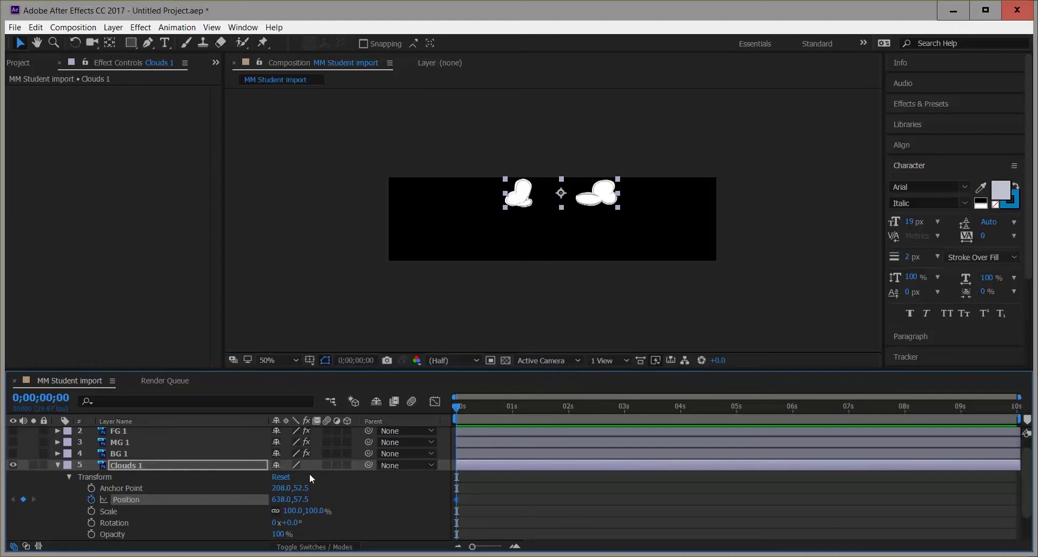
{"action": "left_click_drag", "start_coordinate": [297, 498], "coordinate": [401, 491]}
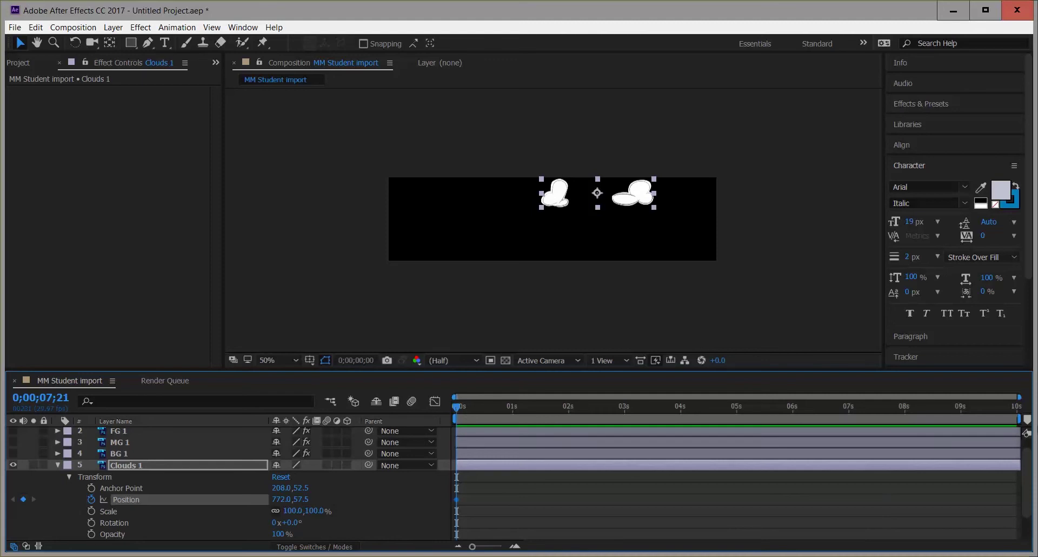
- Add an end Position keyframe of 687, 57.5 to Clouds 1 at 0;00;09;29 and collapse the layer
{"action": "key", "text": "End"}
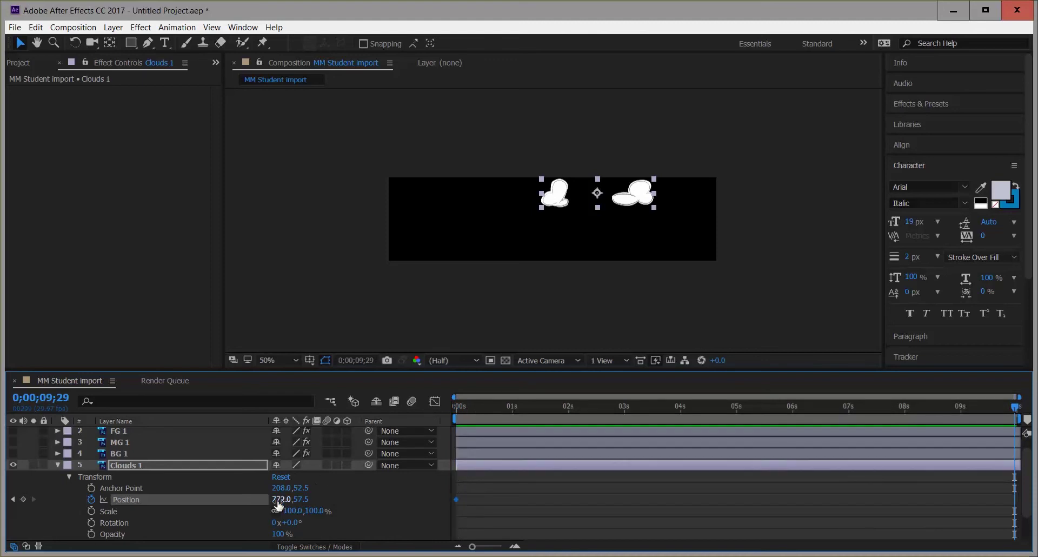
{"action": "left_click_drag", "start_coordinate": [274, 499], "coordinate": [221, 500]}
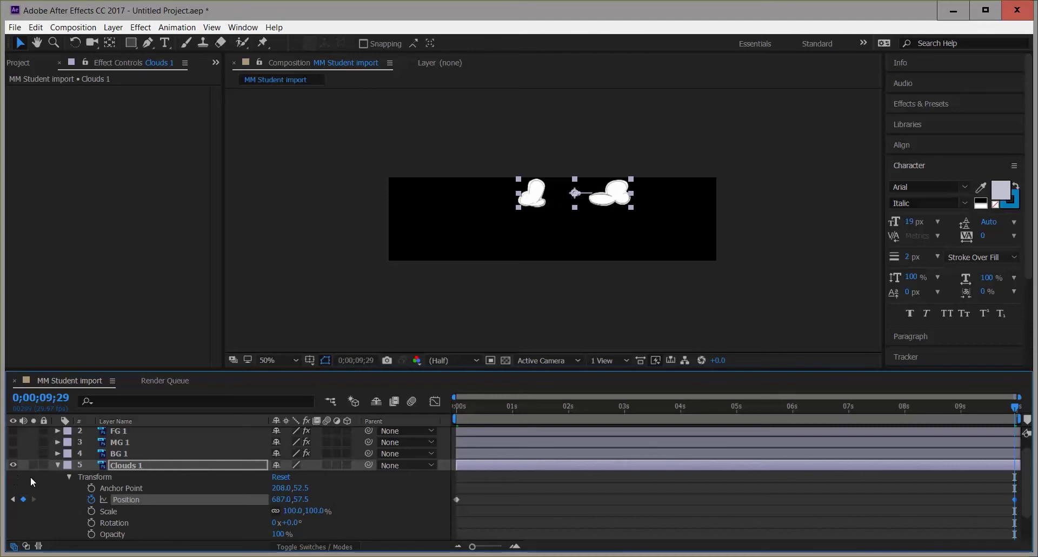
{"action": "left_click", "coordinate": [57, 464]}
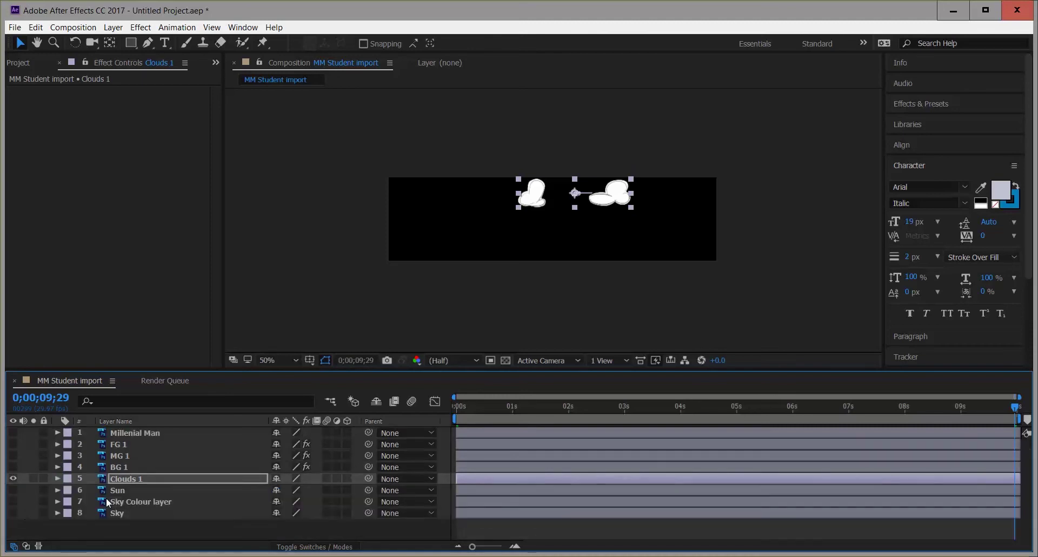
- Hide Clouds 1 and show only the Millenial Man title layer
{"action": "left_click", "coordinate": [138, 490]}
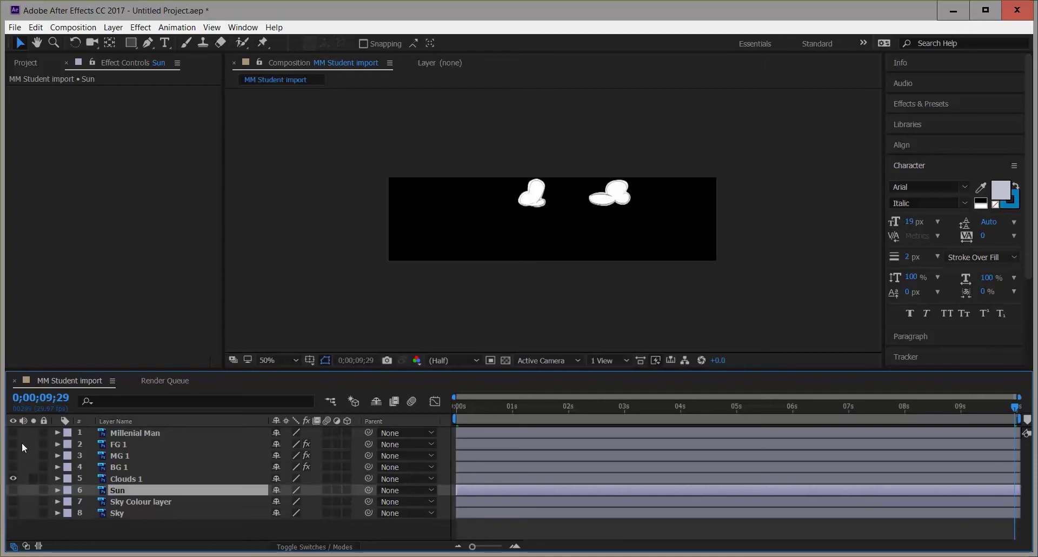
{"action": "left_click", "coordinate": [13, 478]}
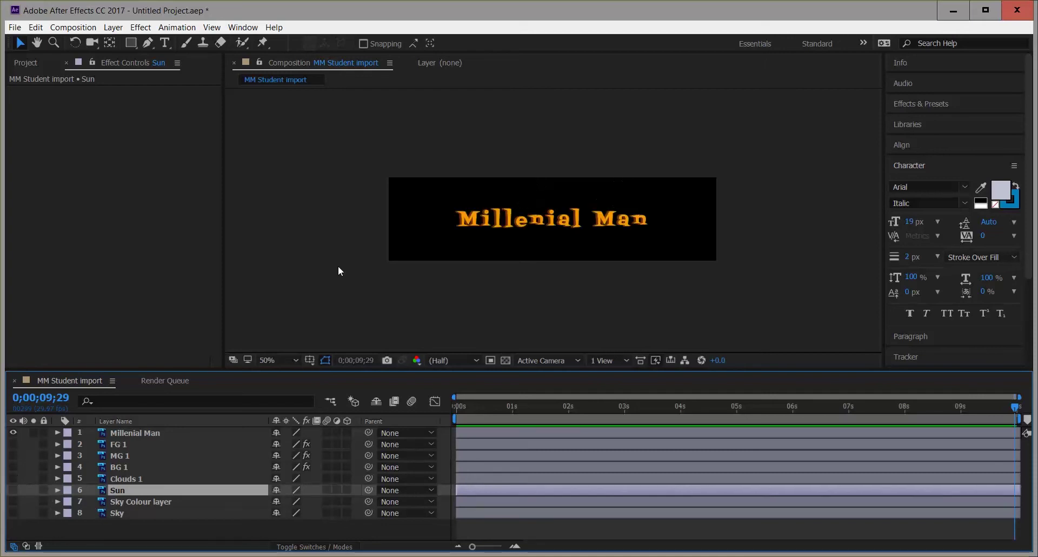
- Hide the Millenial Man title, show all the background layers, and preview the background animation
{"action": "left_click", "coordinate": [13, 433]}
{"action": "left_click", "coordinate": [13, 445]}
{"action": "left_click", "coordinate": [13, 456]}
{"action": "left_click", "coordinate": [14, 467]}
{"action": "left_click", "coordinate": [12, 479]}
{"action": "left_click", "coordinate": [13, 501]}
{"action": "left_click", "coordinate": [14, 511]}
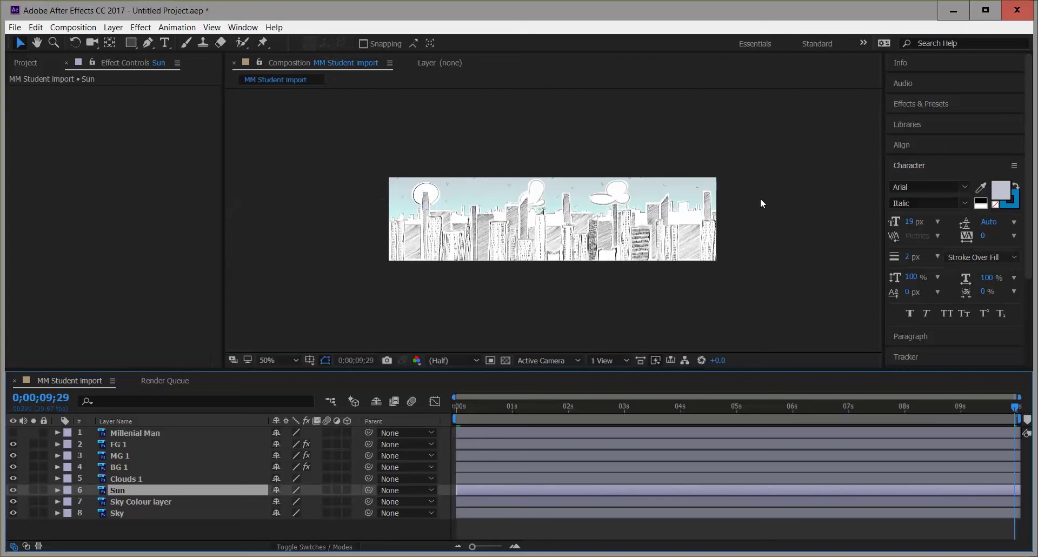
{"action": "key", "text": "space"}
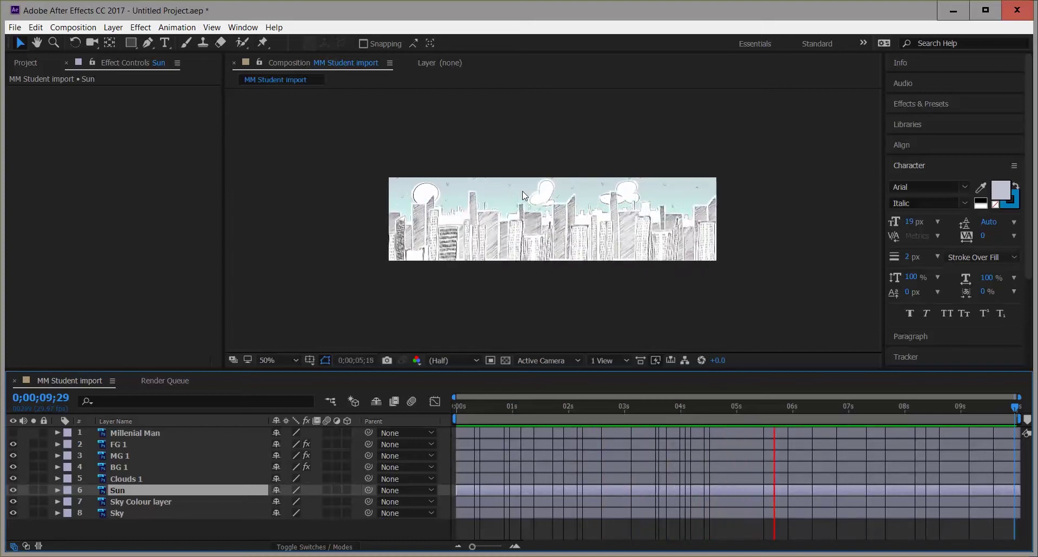
{"action": "key", "text": "space"}
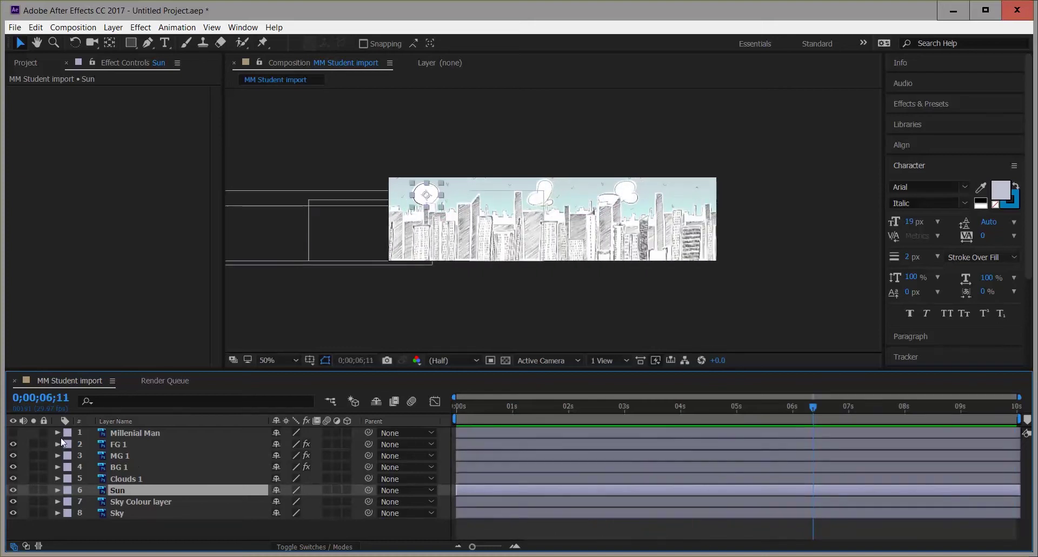
- Show only the Millenial Man title layer at 0;00;00;00 and expand its Transform properties
{"action": "left_click_drag", "start_coordinate": [13, 444], "coordinate": [12, 515]}
{"action": "left_click", "coordinate": [461, 407]}
{"action": "left_click_drag", "start_coordinate": [443, 409], "coordinate": [440, 408]}
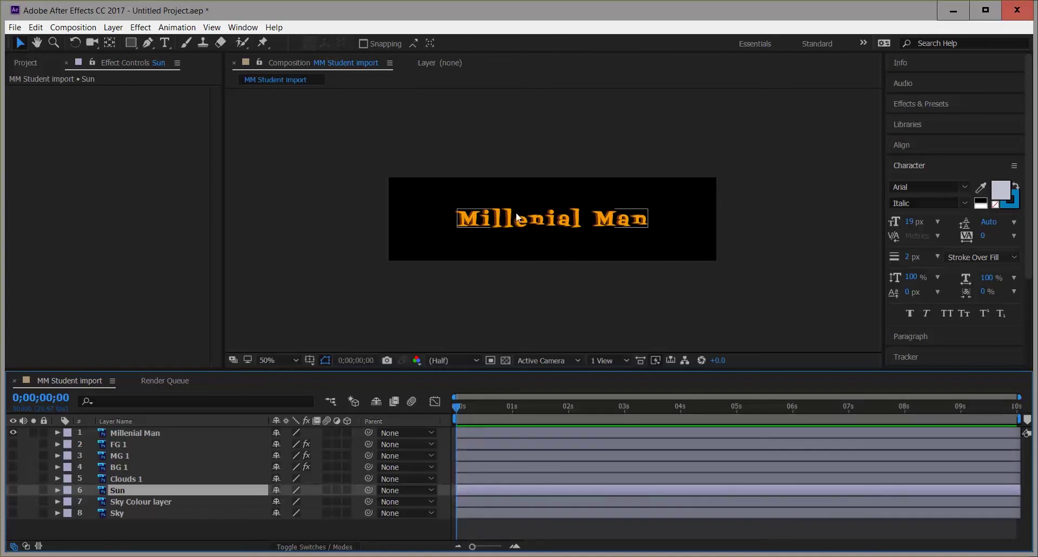
{"action": "left_click", "coordinate": [110, 433]}
{"action": "left_click", "coordinate": [57, 432]}
{"action": "left_click", "coordinate": [70, 444]}
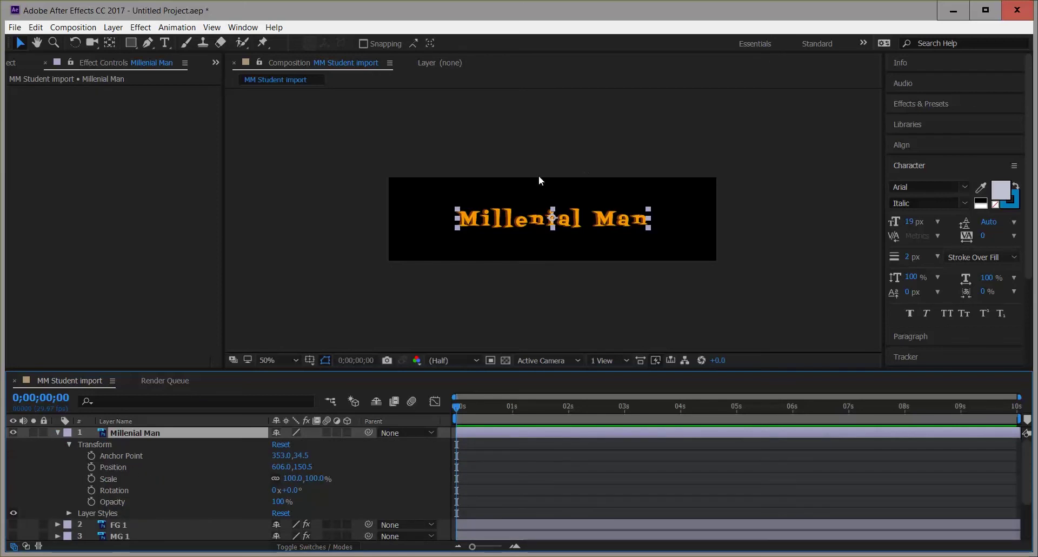
- Add a Position keyframe to the title at 0;00;00;00 and set it to -369, 150.5, off the frame
{"action": "left_click", "coordinate": [91, 466]}
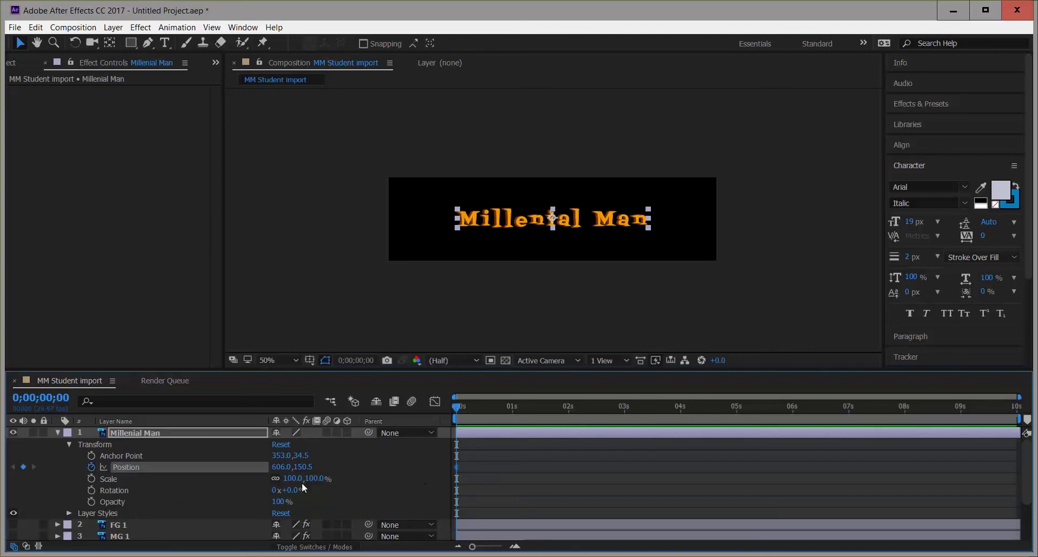
{"action": "left_click_drag", "start_coordinate": [278, 466], "coordinate": [25, 464]}
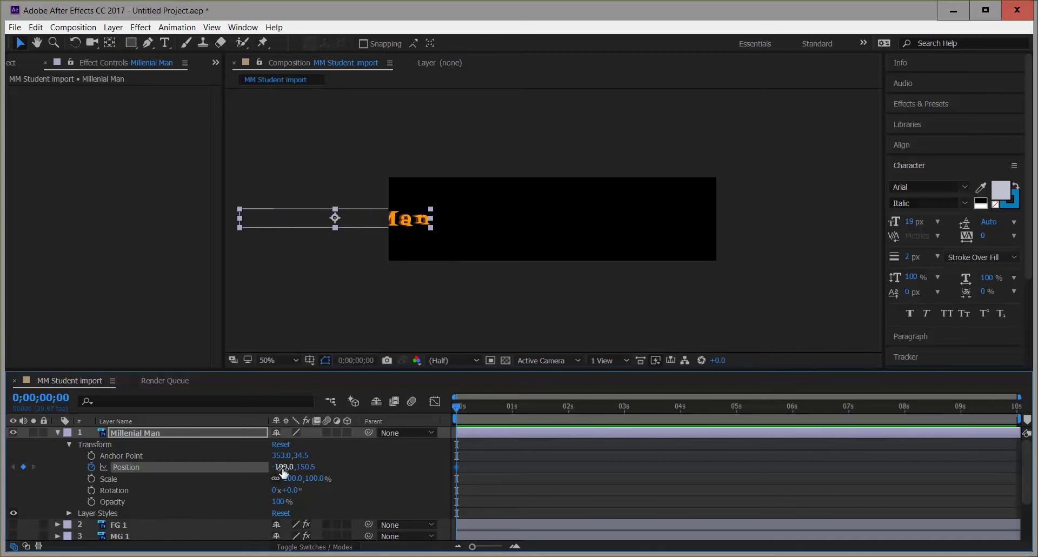
{"action": "left_click_drag", "start_coordinate": [230, 466], "coordinate": [108, 466]}
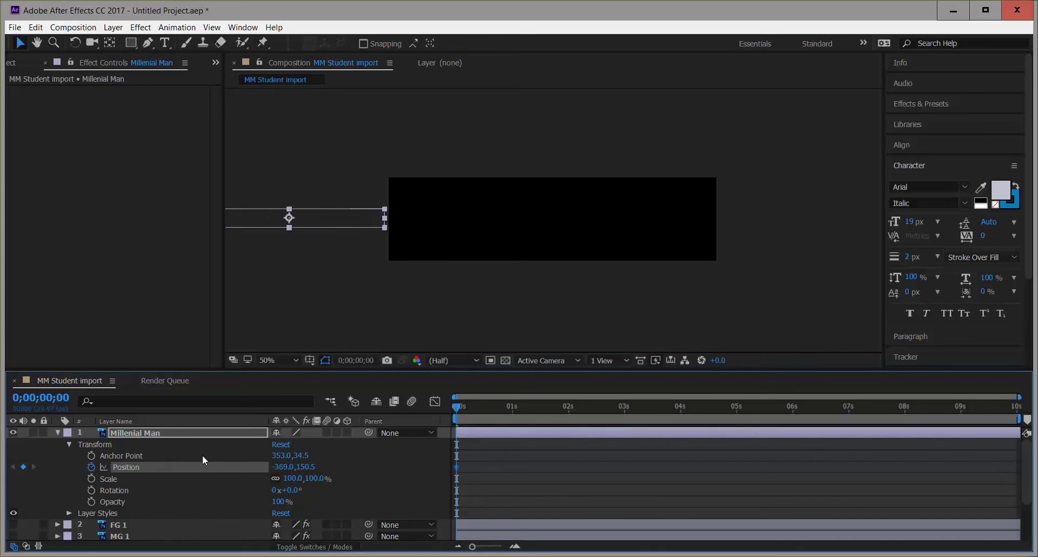
- Add a title Position keyframe of 607, 150.5 at 0;00;06;01 and preview the slide-in
{"action": "left_click", "coordinate": [792, 413]}
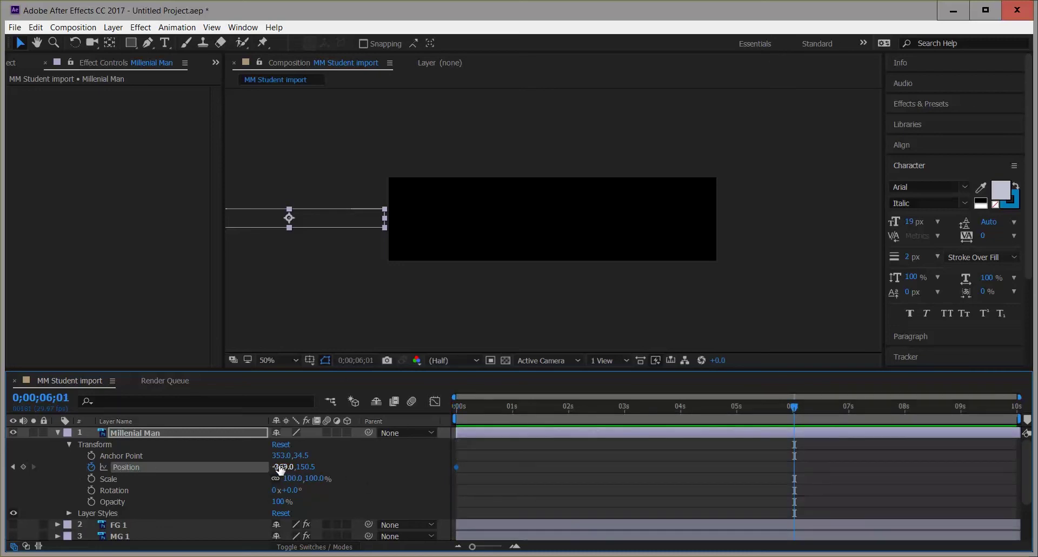
{"action": "left_click_drag", "start_coordinate": [341, 465], "coordinate": [168, 477]}
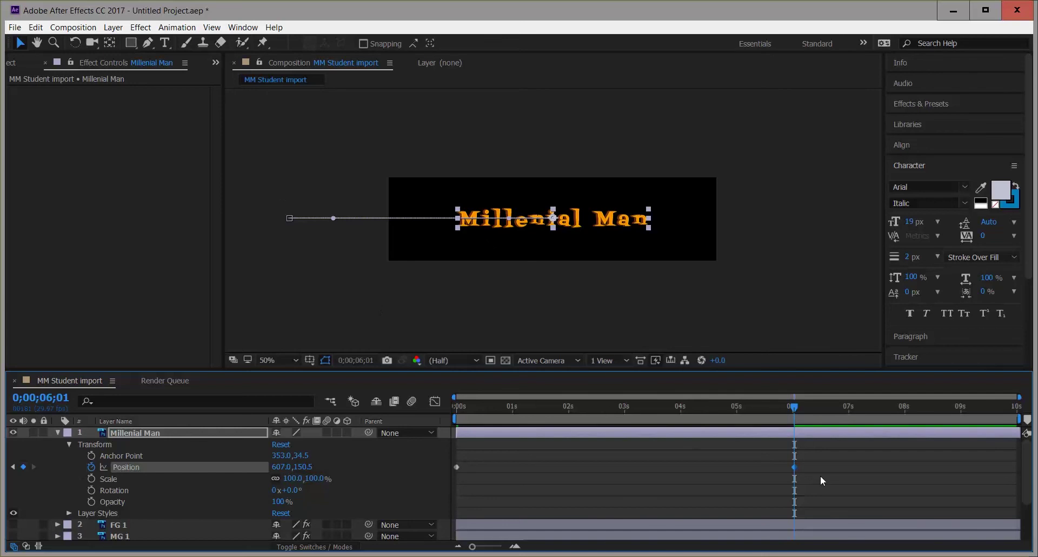
{"action": "left_click_drag", "start_coordinate": [790, 405], "coordinate": [537, 416]}
{"action": "key", "text": "space"}
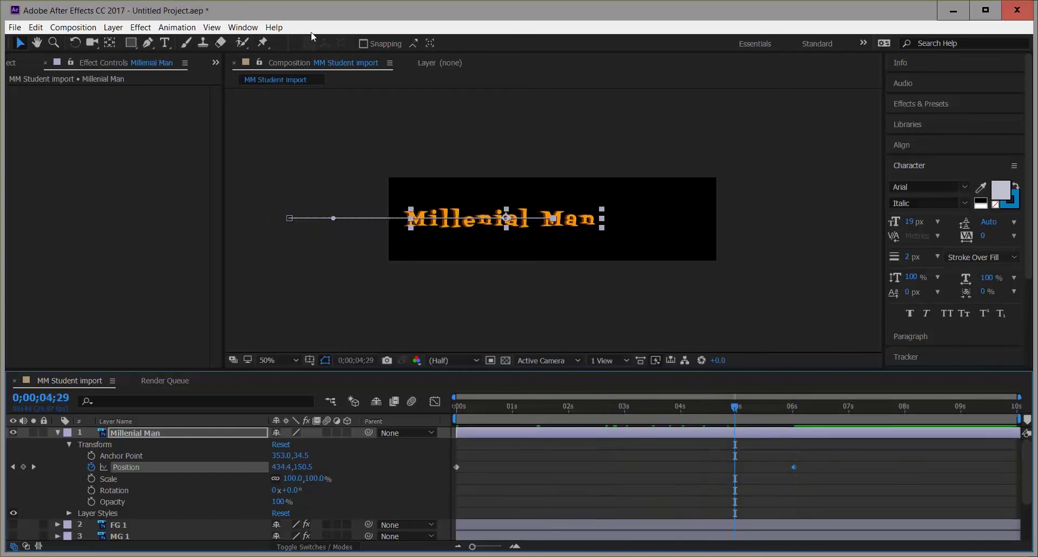
- Apply the Ripple distortion effect to the title with Radius 100, Wave Width 10.5 and Wave Height 6
{"action": "left_click", "coordinate": [147, 31]}
{"action": "mouse_move", "coordinate": [234, 164]}
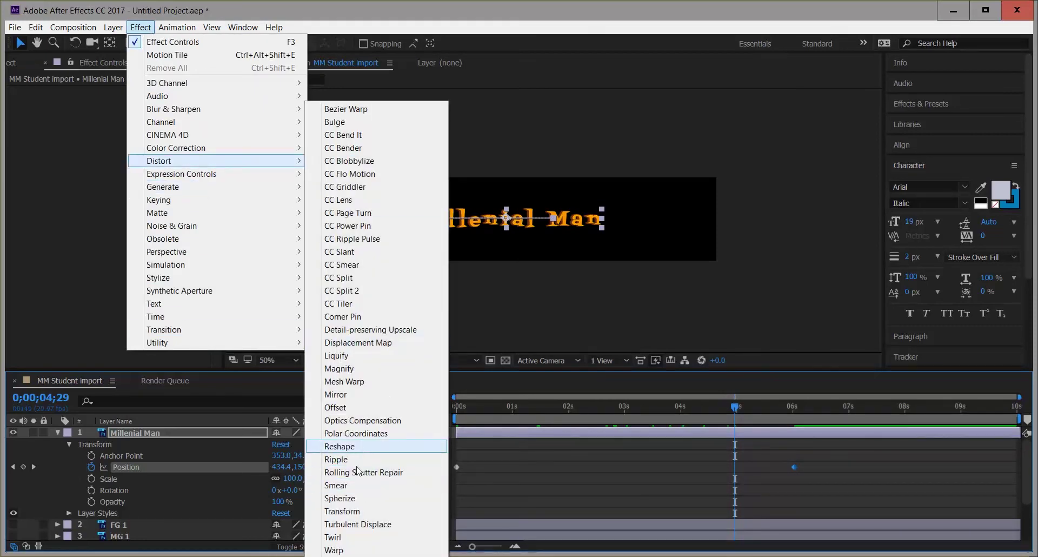
{"action": "left_click", "coordinate": [351, 459]}
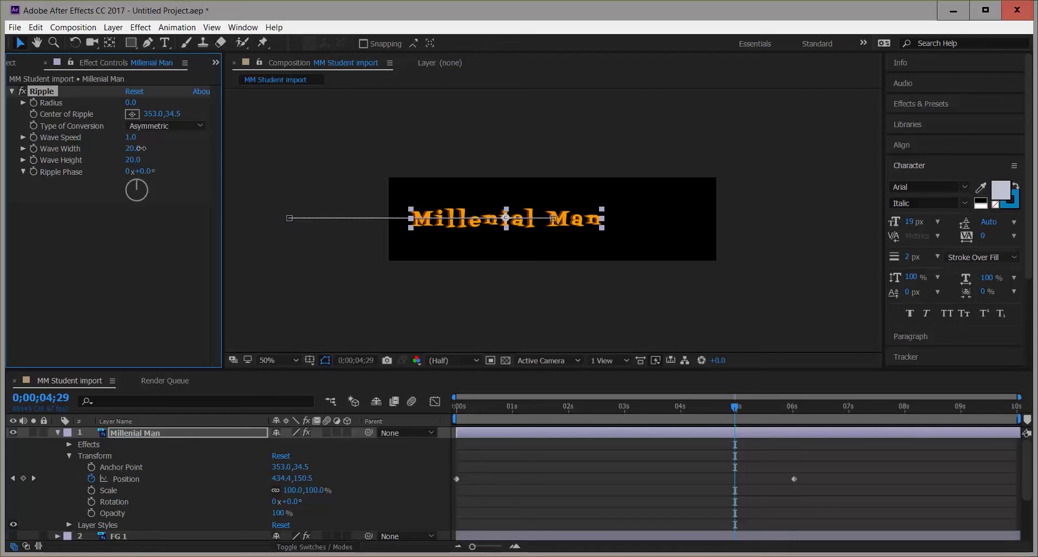
{"action": "left_click_drag", "start_coordinate": [167, 101], "coordinate": [255, 103]}
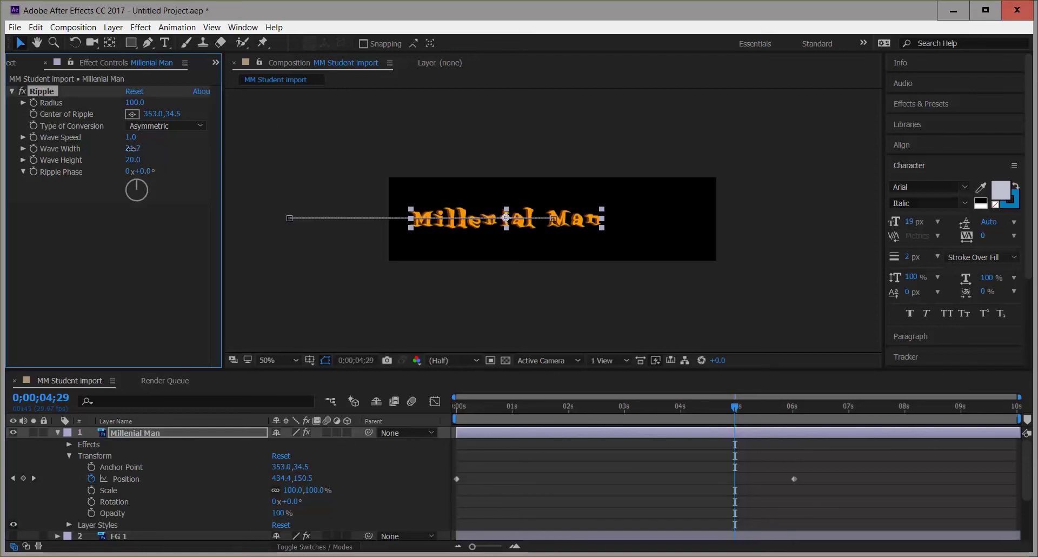
{"action": "mouse_move", "coordinate": [132, 148]}
{"action": "left_mouse_down"}
{"action": "mouse_move", "coordinate": [67, 160]}
{"action": "mouse_move", "coordinate": [133, 161]}
{"action": "left_mouse_up"}
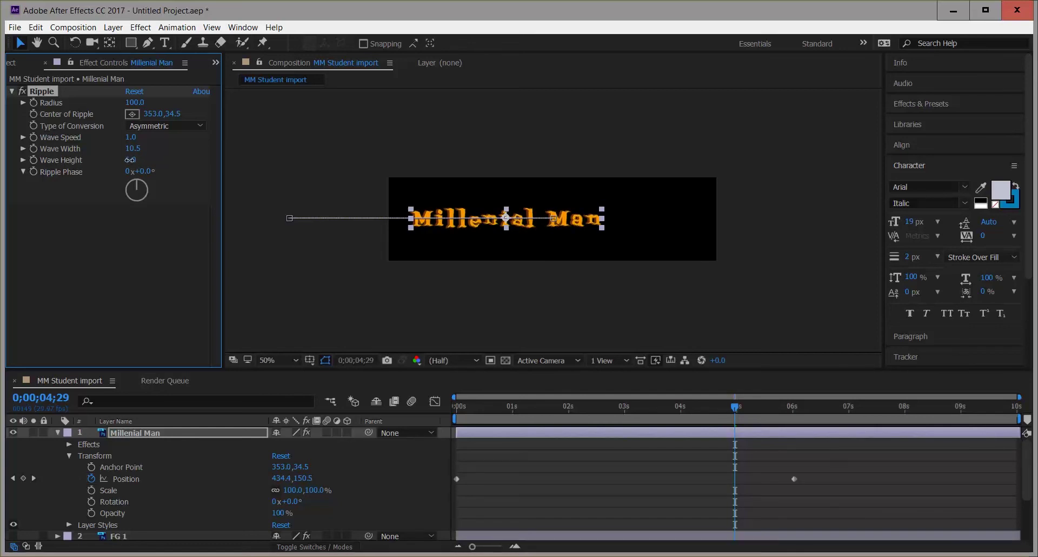
- Preview the rippling title from the start of the timeline and set its Ripple Phase to -89°
{"action": "left_click_drag", "start_coordinate": [713, 406], "coordinate": [380, 419]}
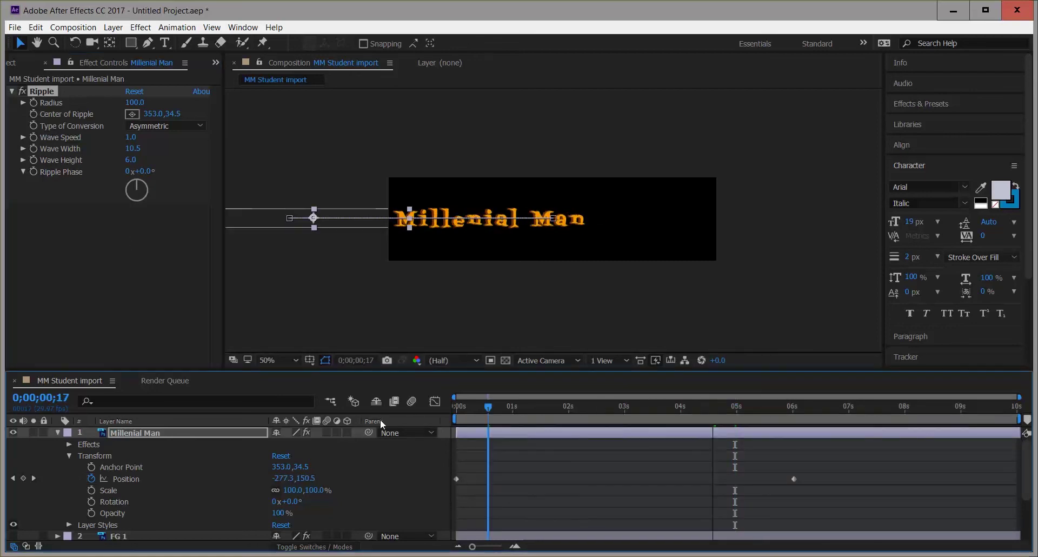
{"action": "left_click", "coordinate": [329, 295]}
{"action": "key", "text": "space"}
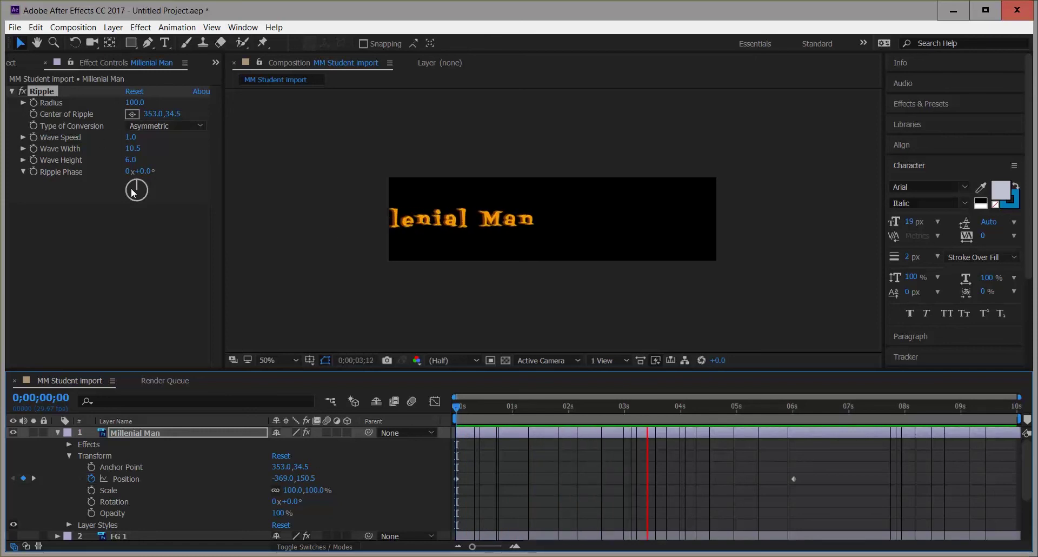
{"action": "left_click_drag", "start_coordinate": [135, 196], "coordinate": [120, 193]}
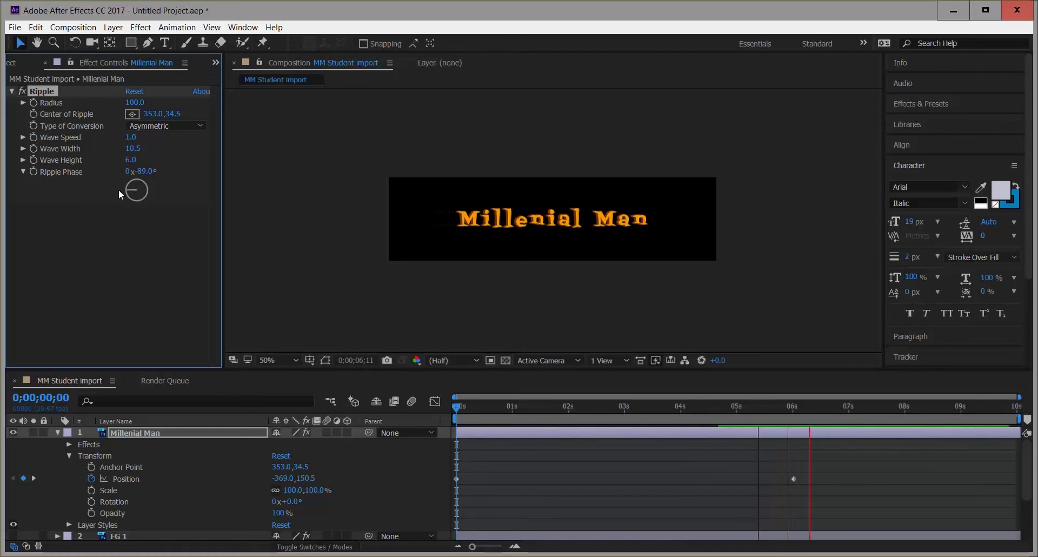
{"action": "left_click_drag", "start_coordinate": [125, 189], "coordinate": [122, 188]}
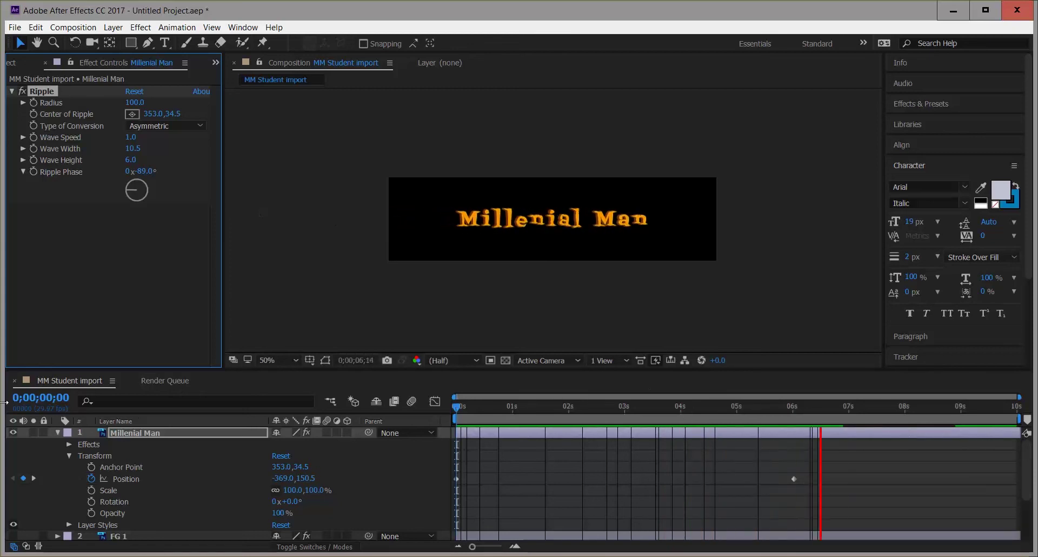
- Collapse the Millenial Man layer and make all the building, cloud, sun and sky layers visible
{"action": "left_click", "coordinate": [58, 432]}
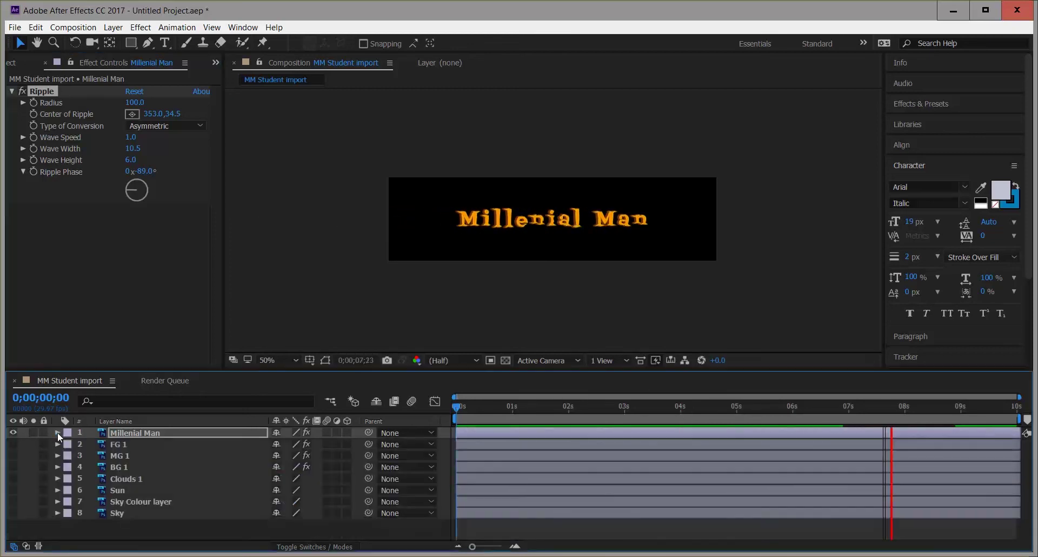
{"action": "left_click_drag", "start_coordinate": [14, 443], "coordinate": [13, 466]}
{"action": "left_click", "coordinate": [12, 479]}
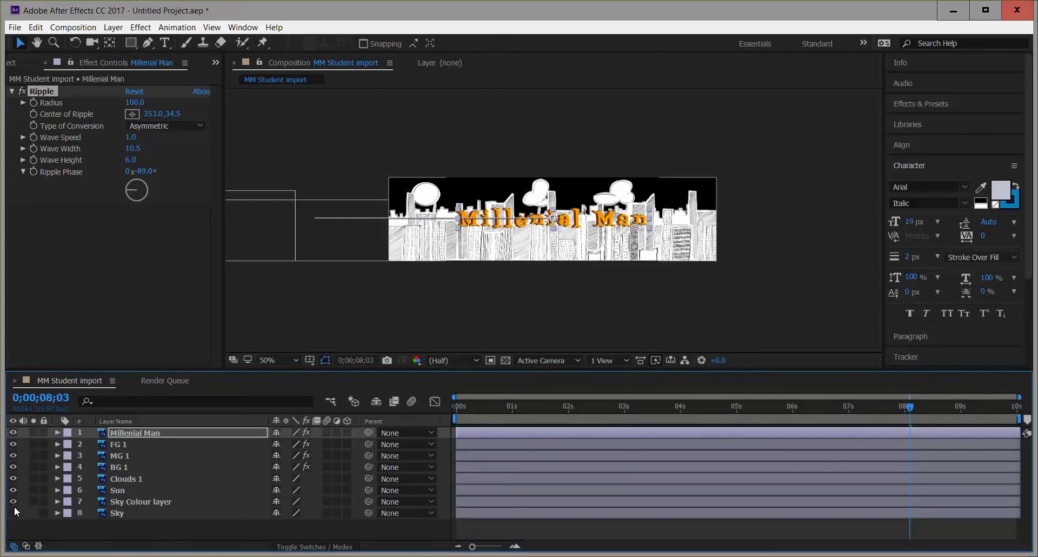
{"action": "left_click", "coordinate": [13, 513]}
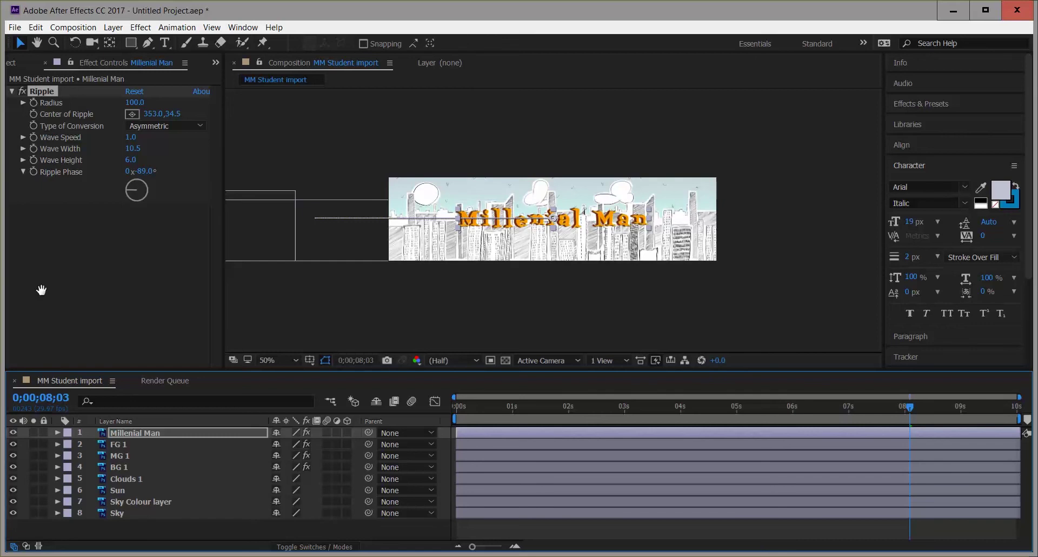
- Preview the complete banner animation from 0;00;00;00 with all layers visible
{"action": "left_click_drag", "start_coordinate": [466, 409], "coordinate": [452, 410]}
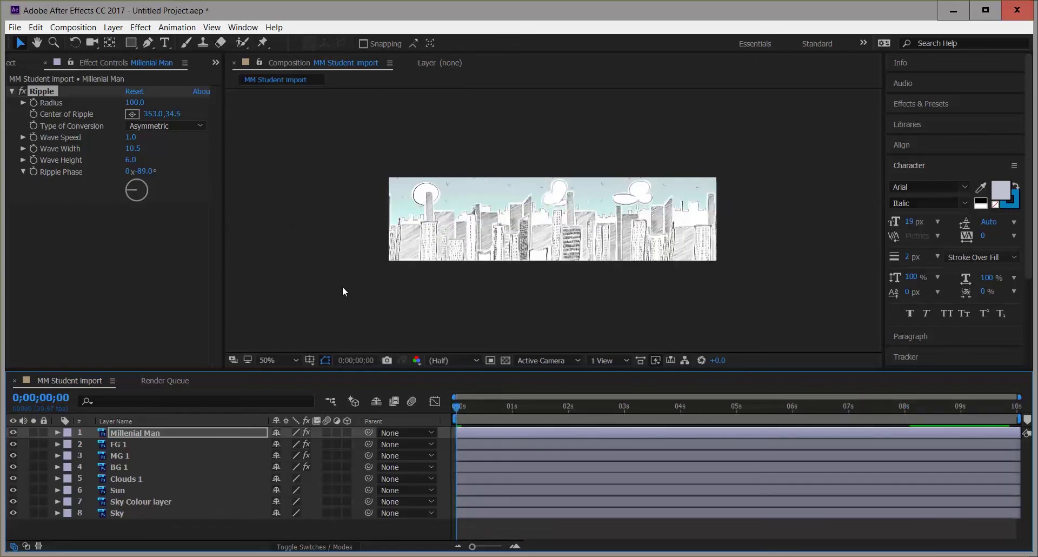
{"action": "key", "text": "space"}
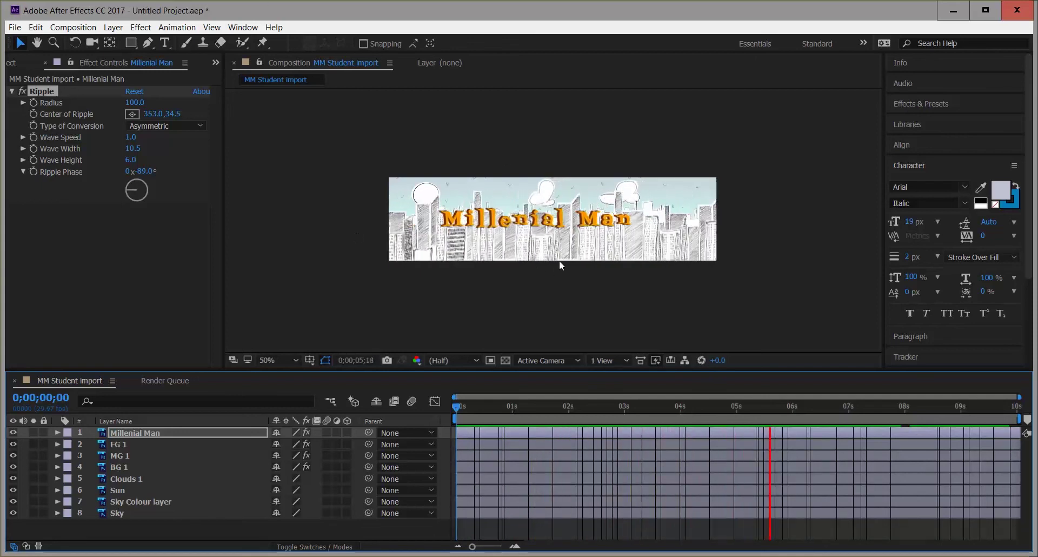
{"action": "key", "text": "space"}
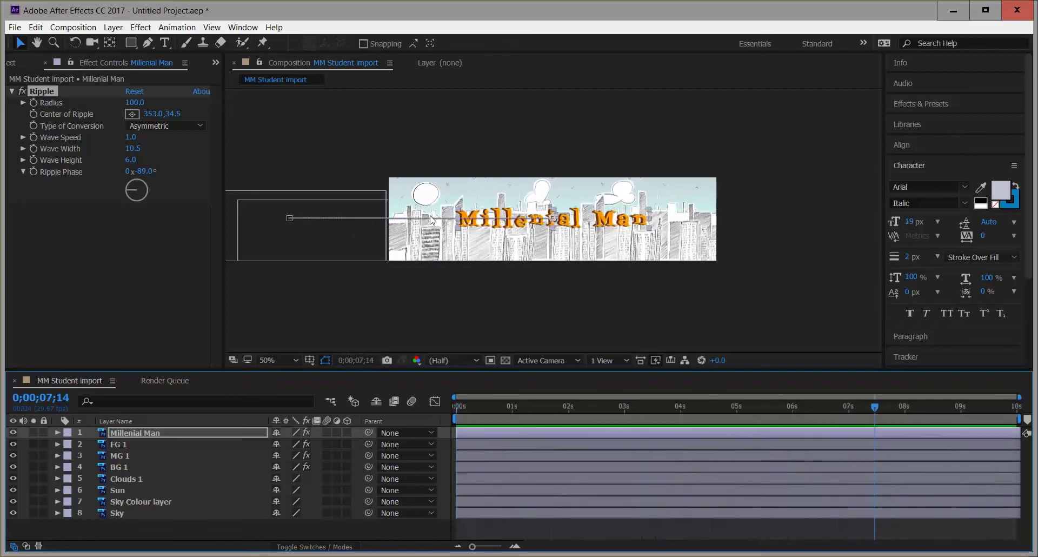
- Add the MM Student import composition to the render queue and display the queue
{"action": "left_click", "coordinate": [15, 28]}
{"action": "mouse_move", "coordinate": [91, 236]}
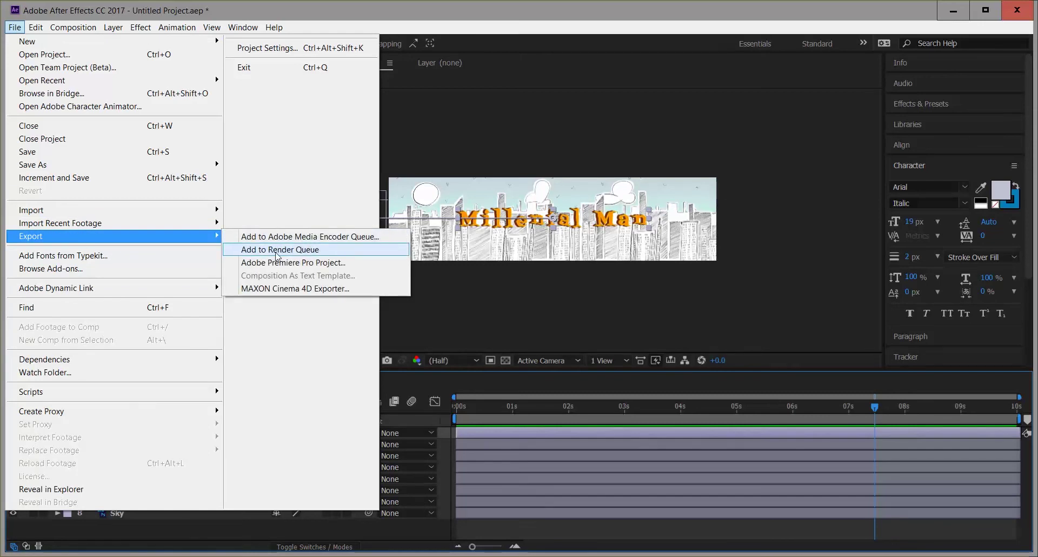
{"action": "left_click", "coordinate": [291, 252]}
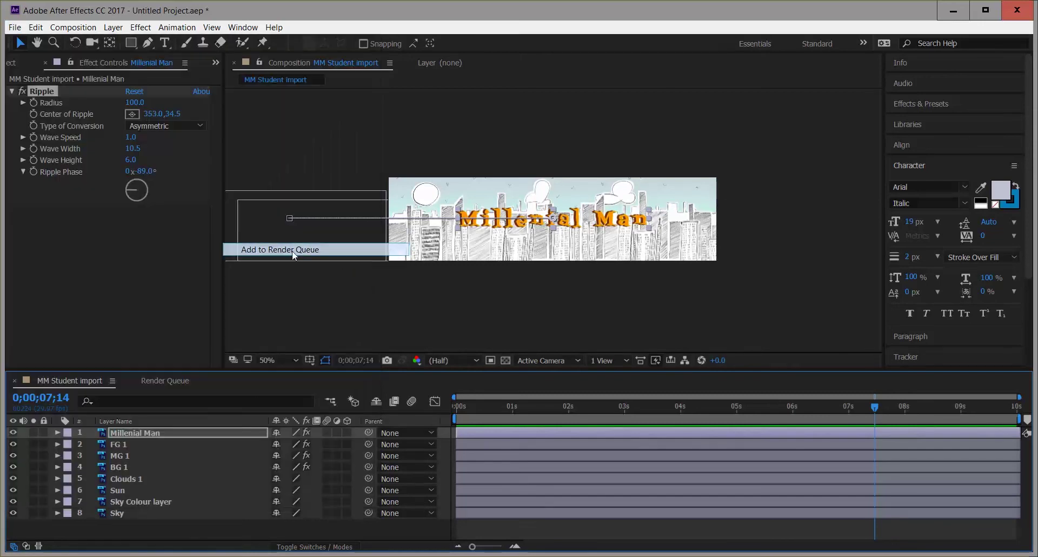
{"action": "left_click", "coordinate": [168, 378]}
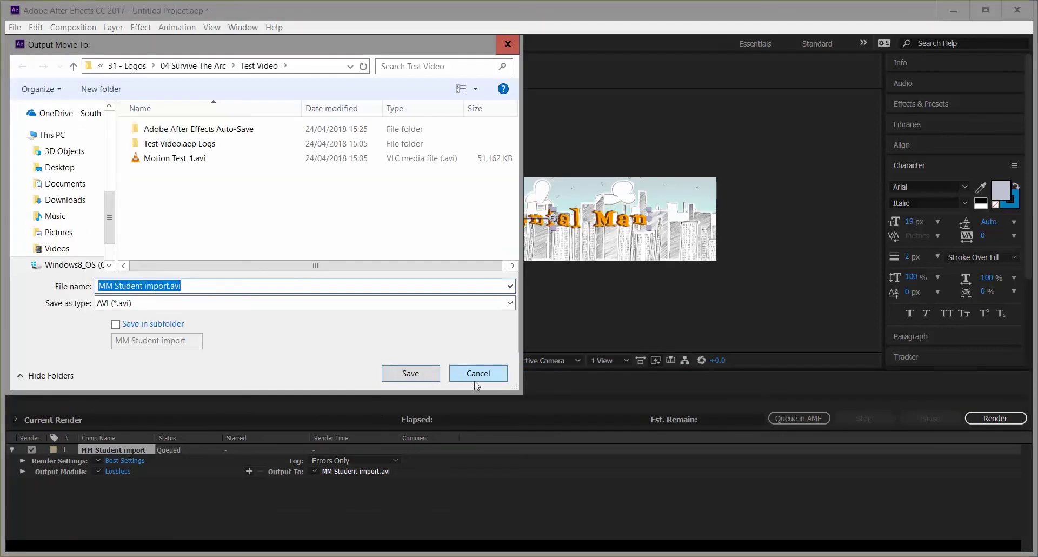
- Dismiss the output file dialog, then review the queued composition's Render Settings without changing them
{"action": "left_click", "coordinate": [476, 378]}
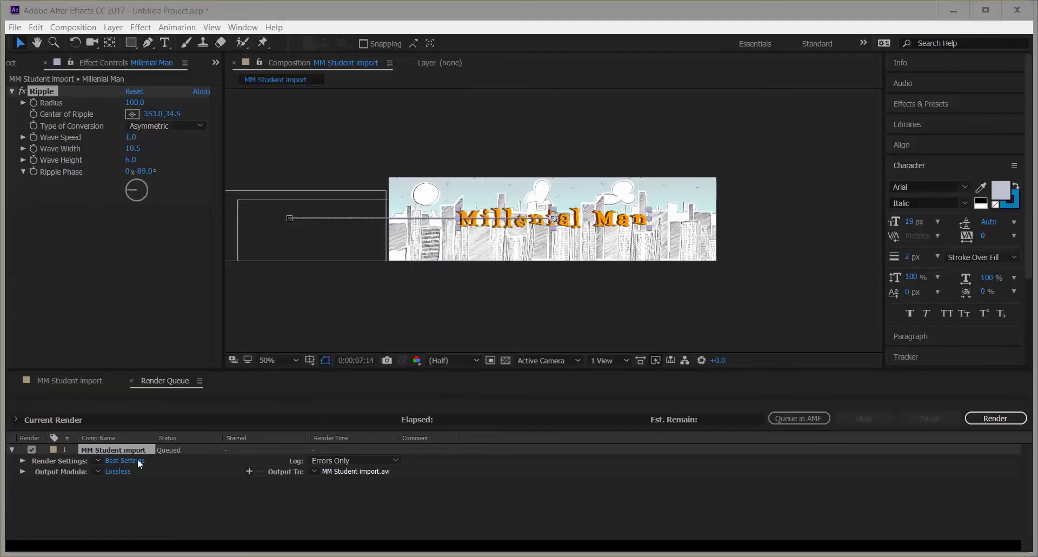
{"action": "left_click", "coordinate": [128, 459]}
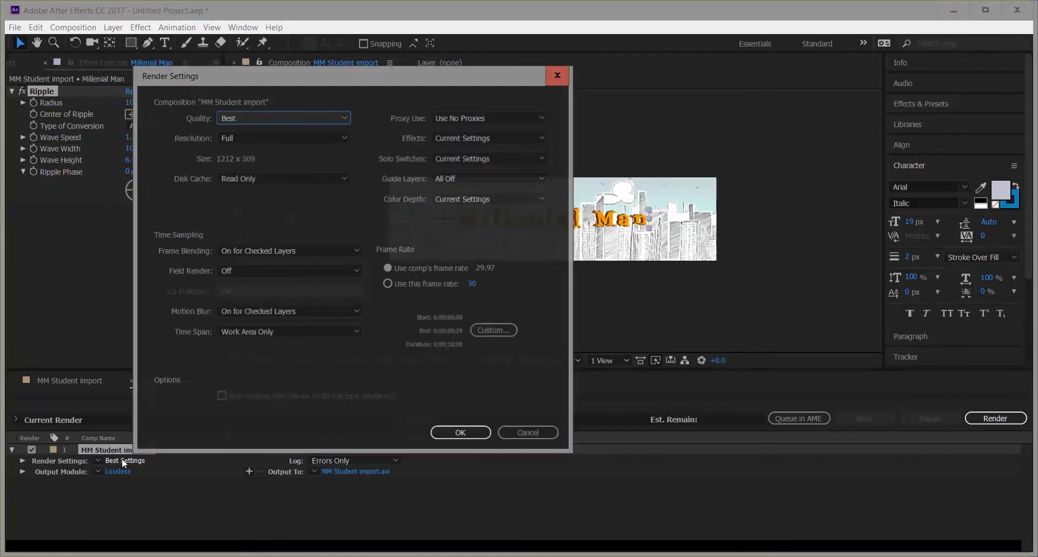
{"action": "left_click", "coordinate": [518, 435]}
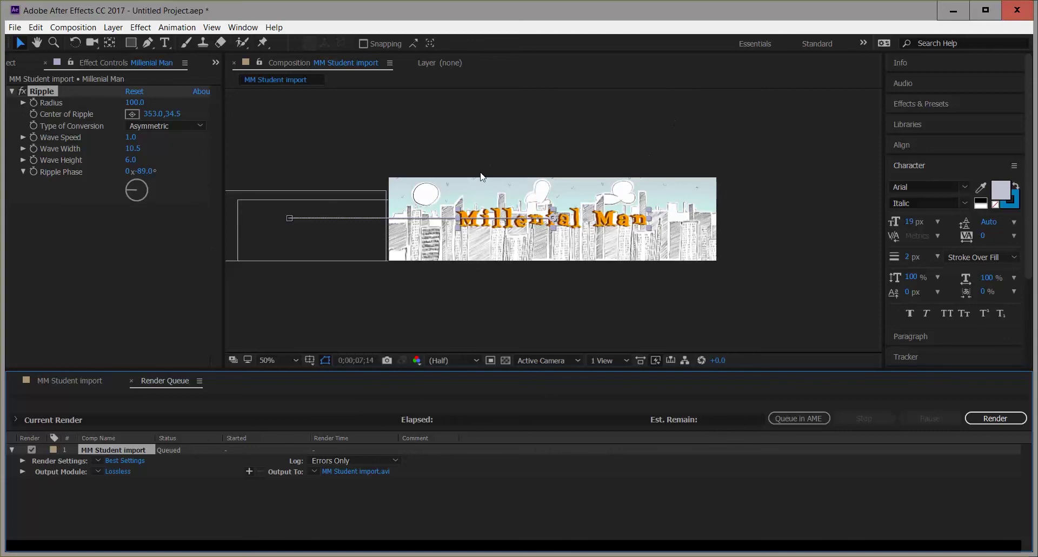